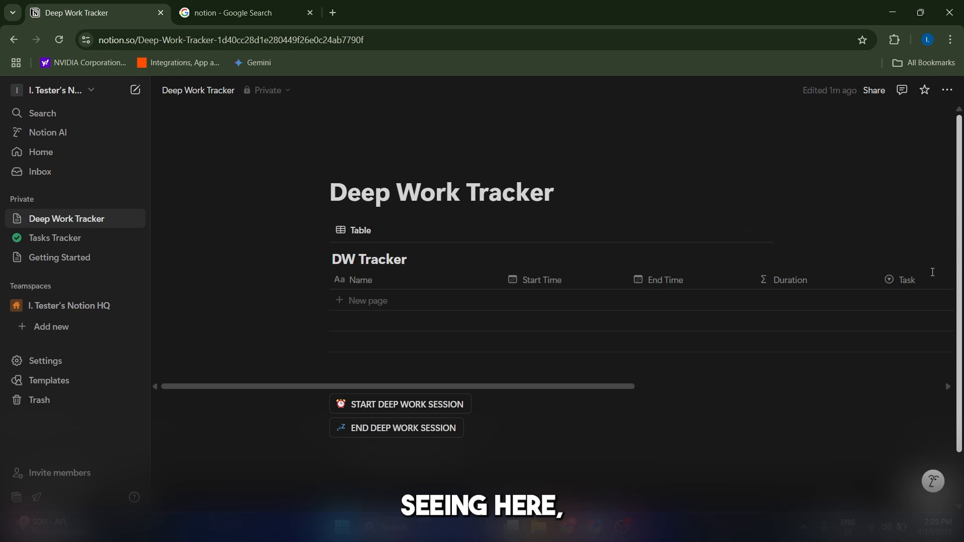
- Start a deep work session in the existing DW Tracker and end it using the page's session buttons
click(410, 411)
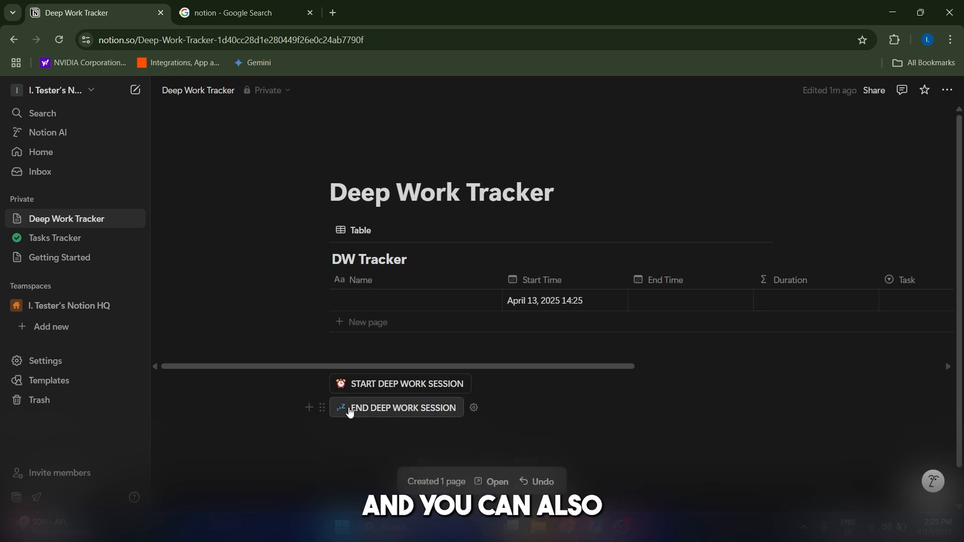
click(404, 417)
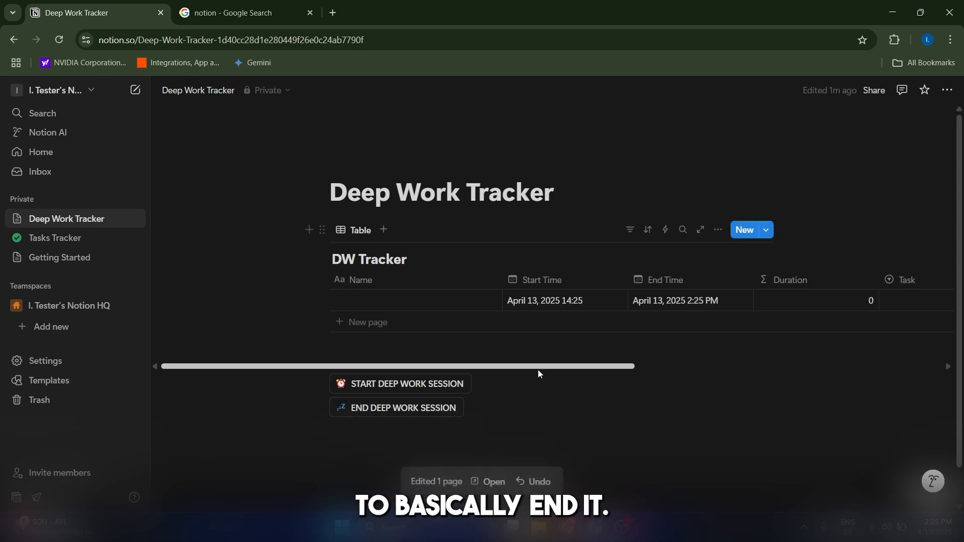
- In the second browser tab, create a new private page titled "Deep Work Tracker"
click(197, 9)
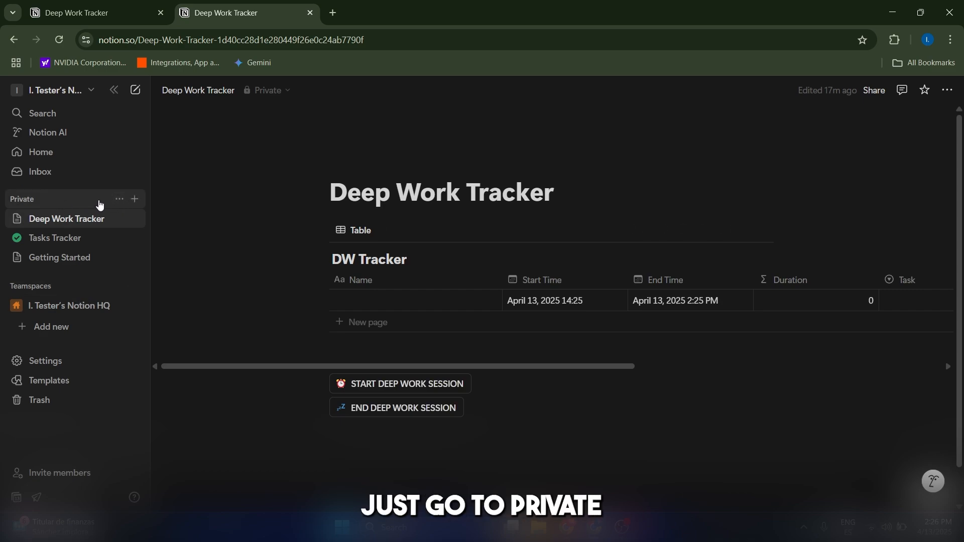
click(133, 201)
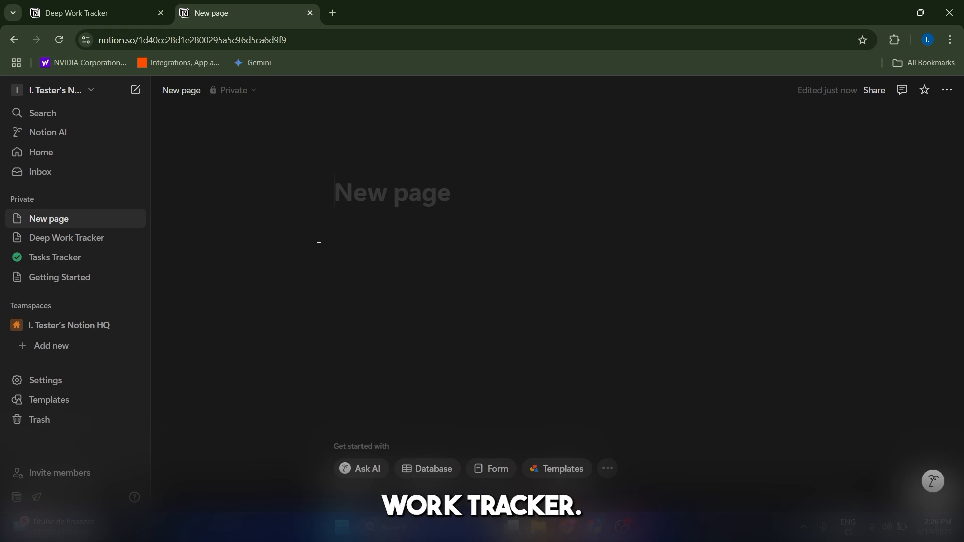
text(Deep Work Tracker)
key(Return)
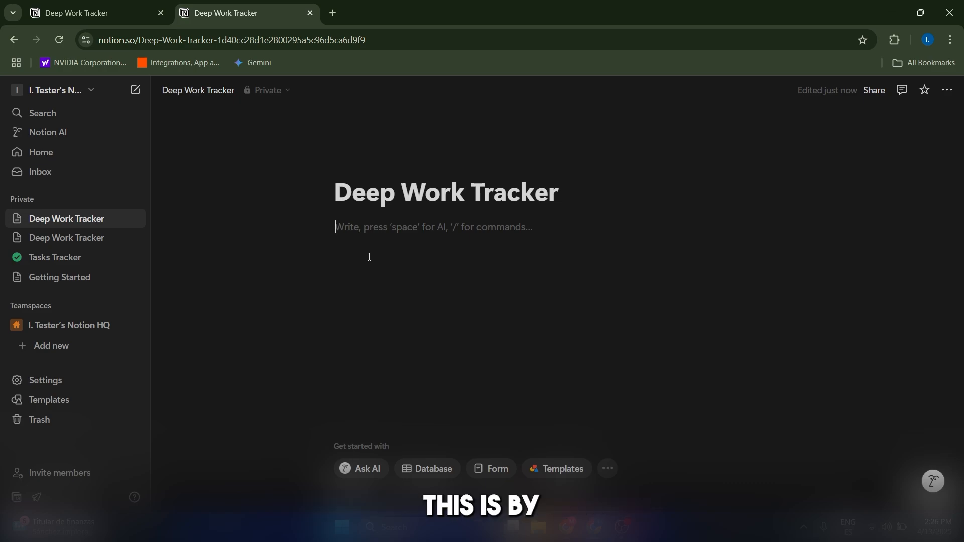
- Insert a new empty inline database on the page and title it "Deep Work Sessions"
text(/)
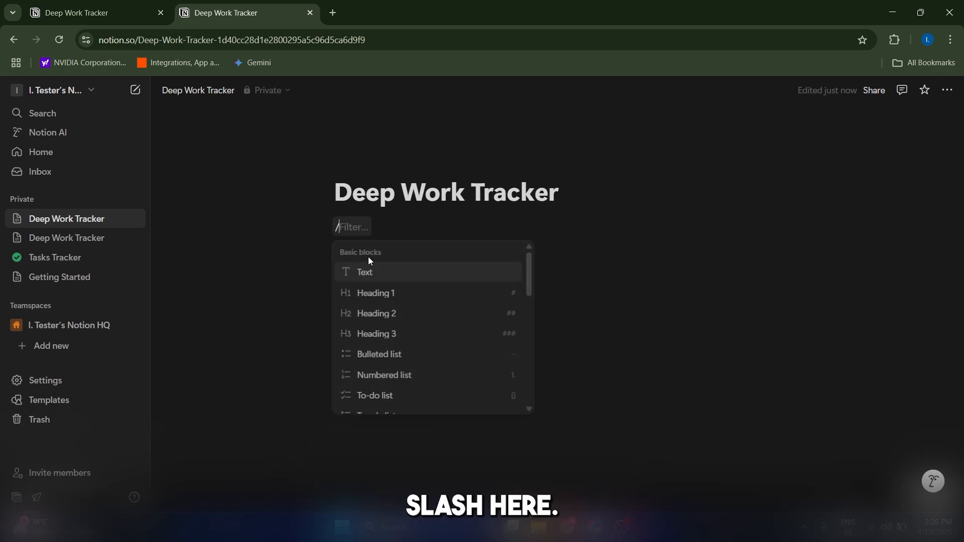
text(database)
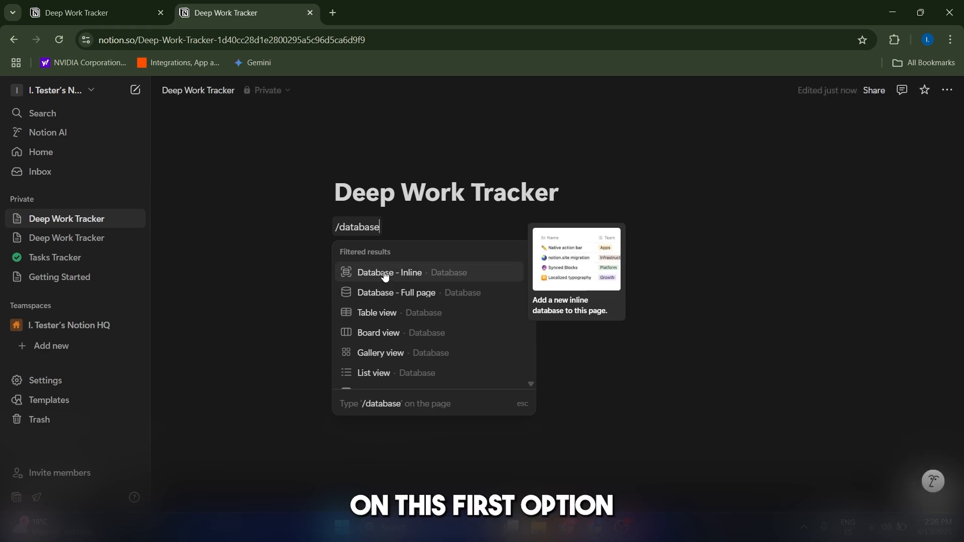
click(385, 276)
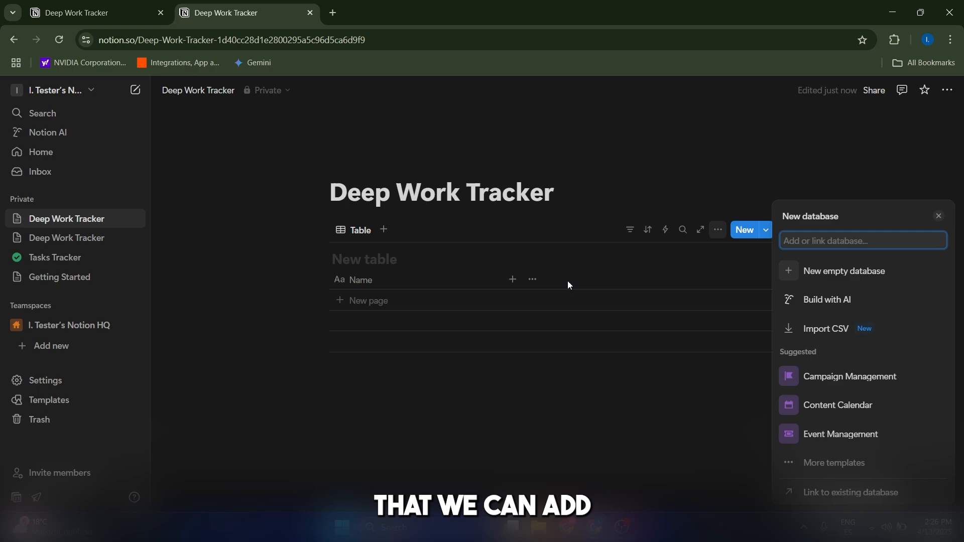
click(861, 279)
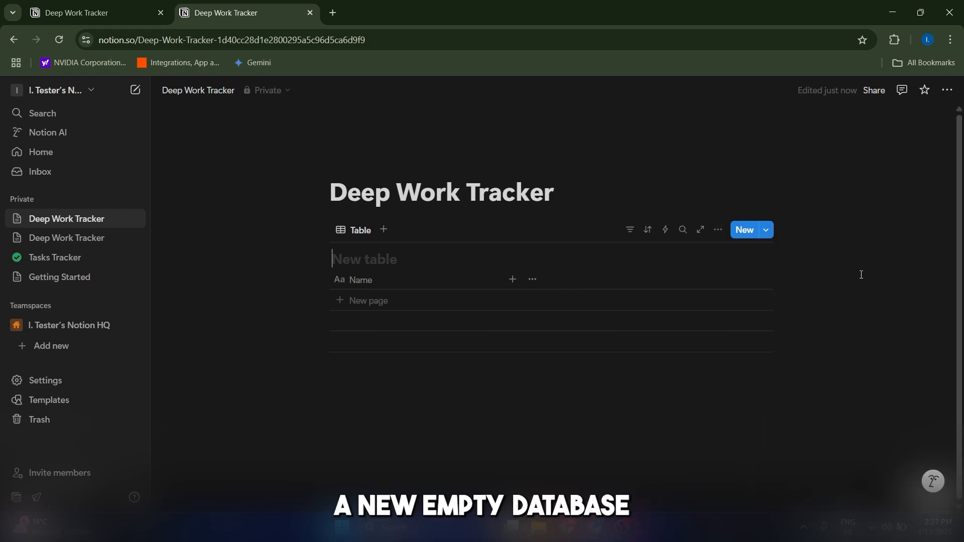
click(343, 264)
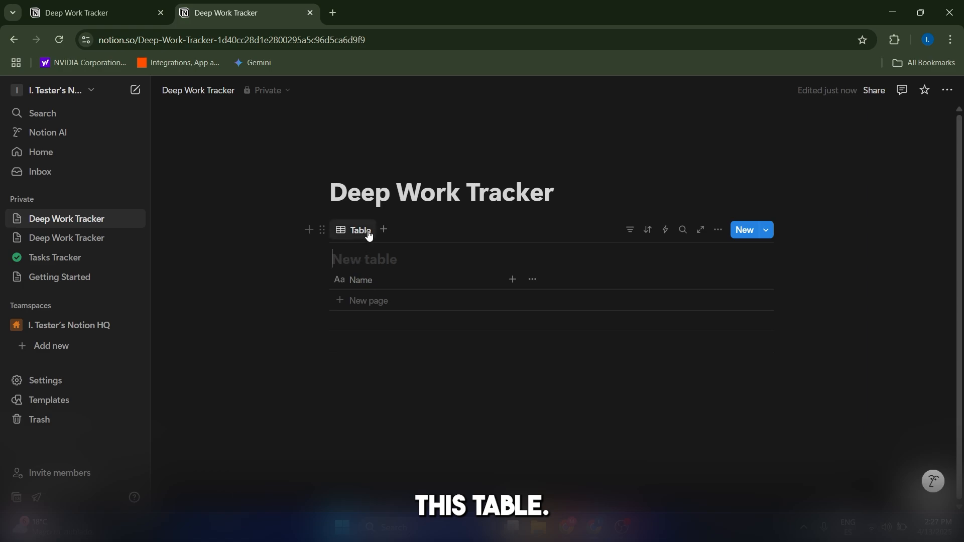
text(Deep Work Sessions)
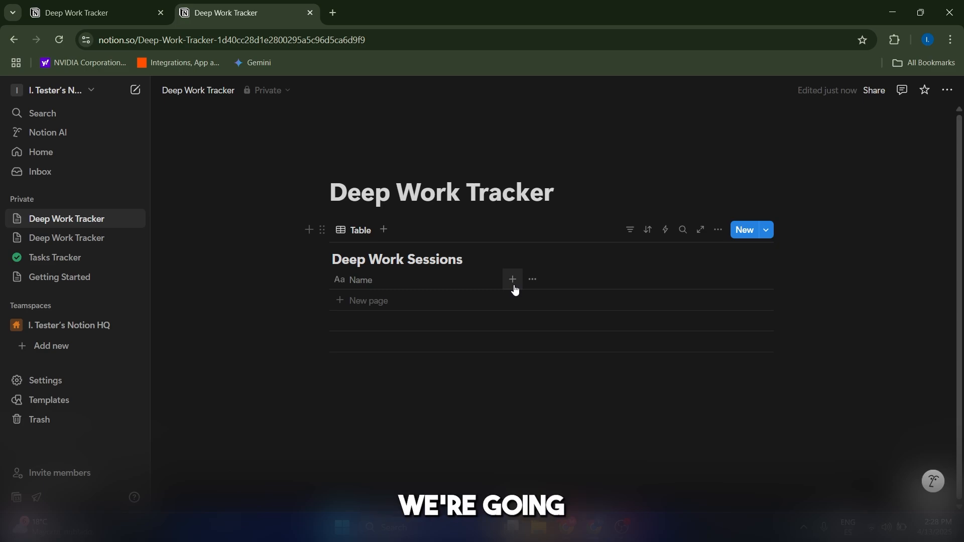
- Add a date property named "Start Time" to the Deep Work Sessions table
click(515, 286)
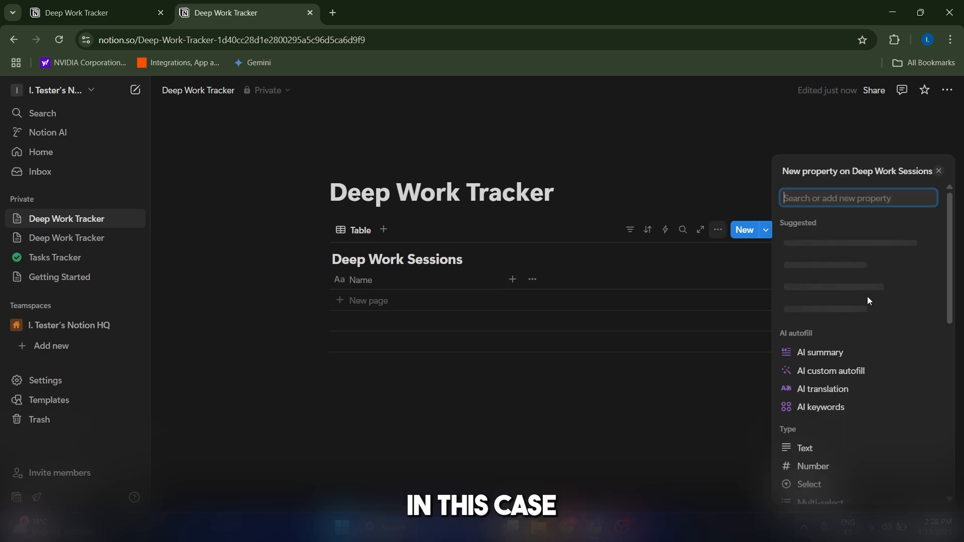
scroll(867, 298, down, 3)
click(843, 414)
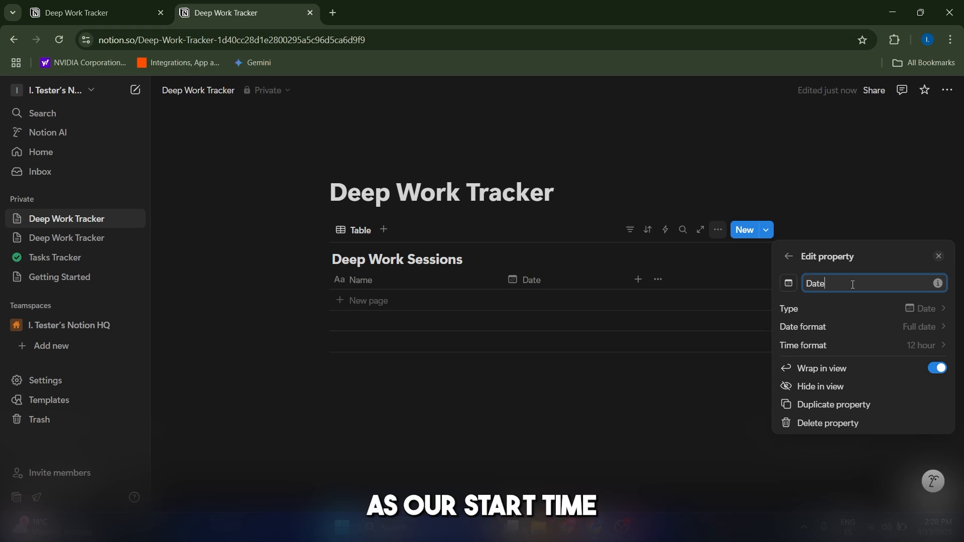
double_click(852, 284)
text(Start Time)
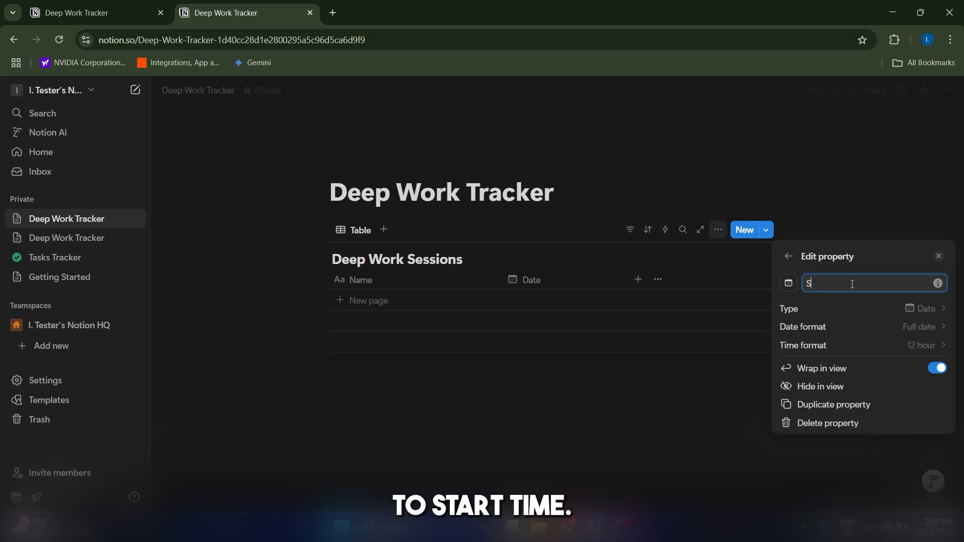
- Keep the Start Time property's type as Date and set its time format to 24 hour
click(928, 310)
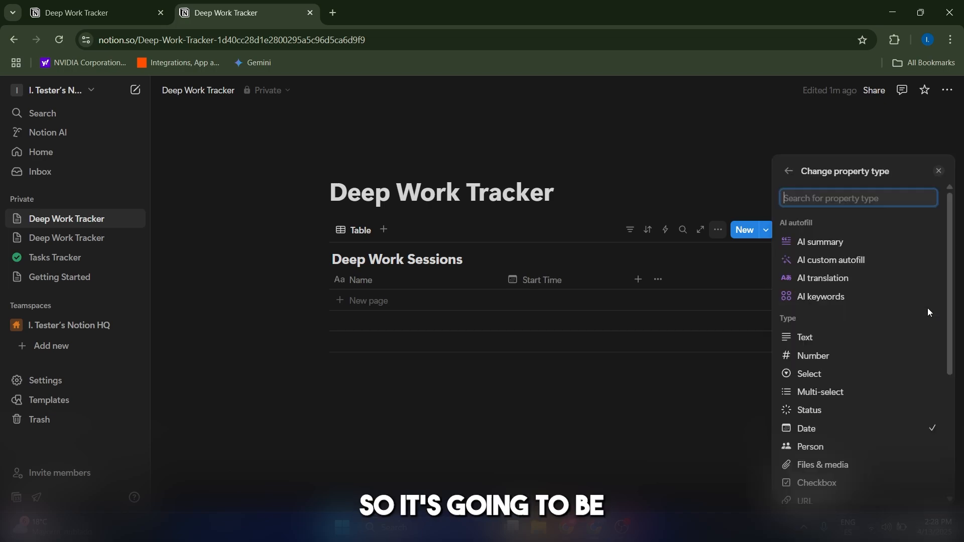
click(785, 172)
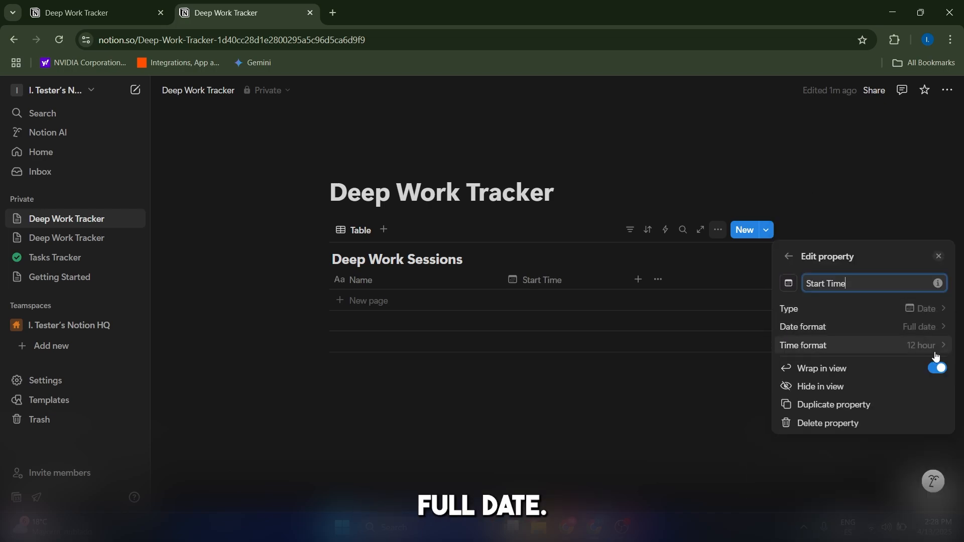
click(929, 351)
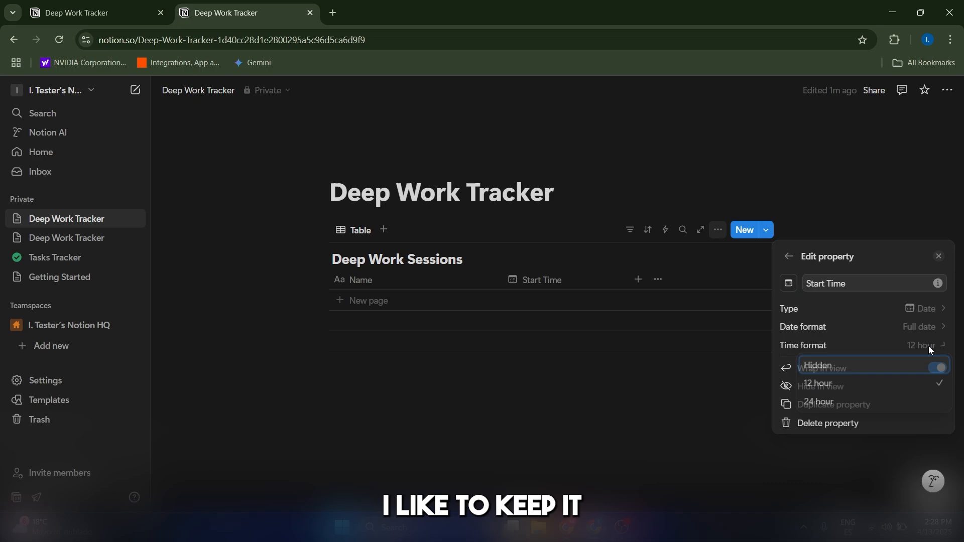
click(861, 399)
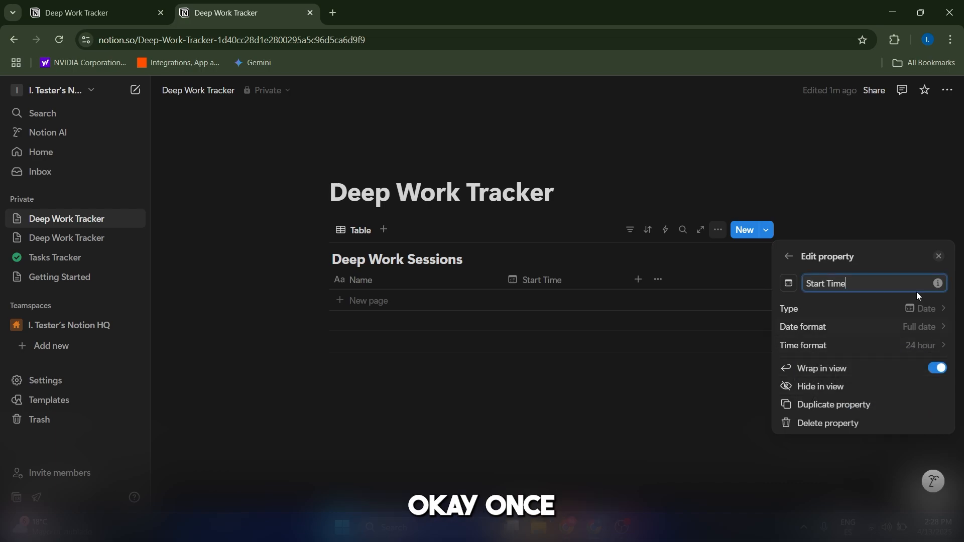
click(666, 418)
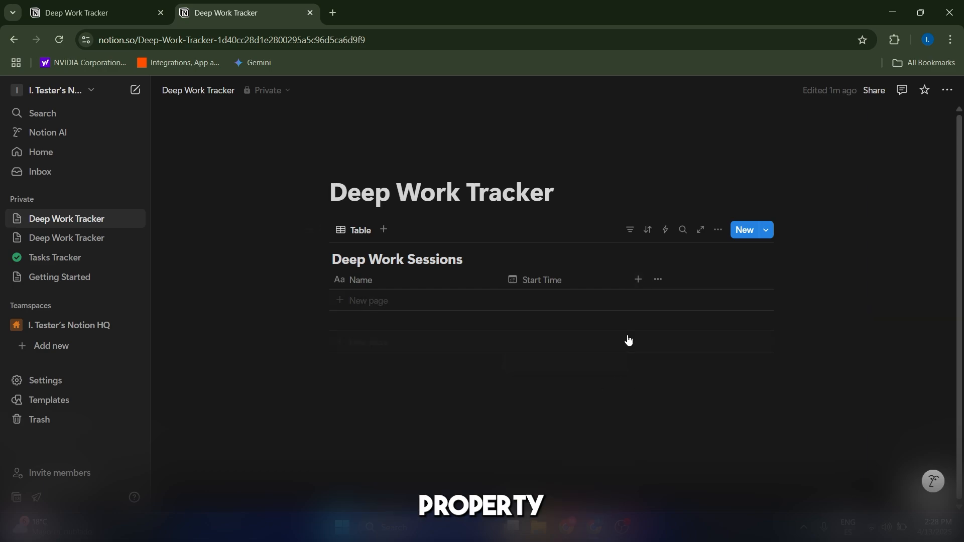
- Add a second date property named "End Time" and set its time format to 24 hour
click(637, 279)
scroll(879, 333, down, 3)
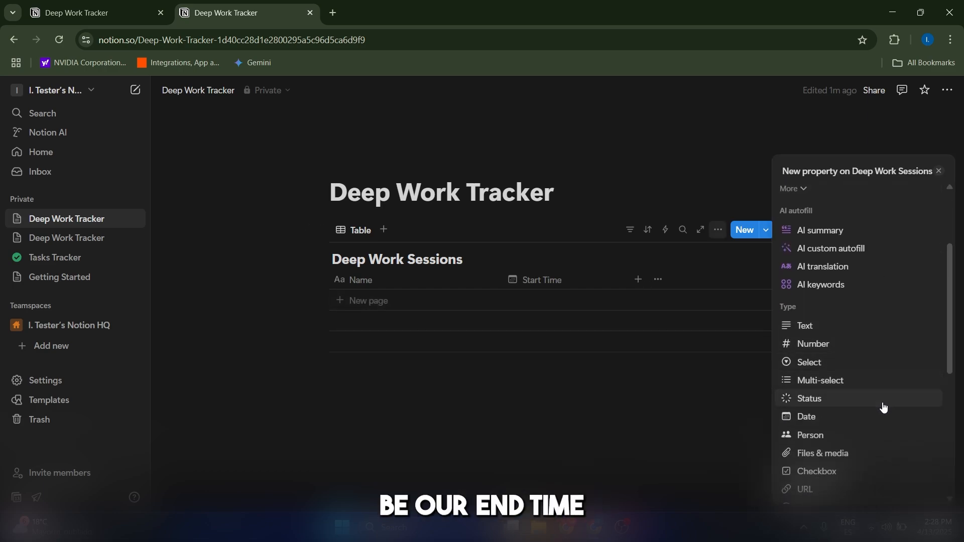
click(841, 418)
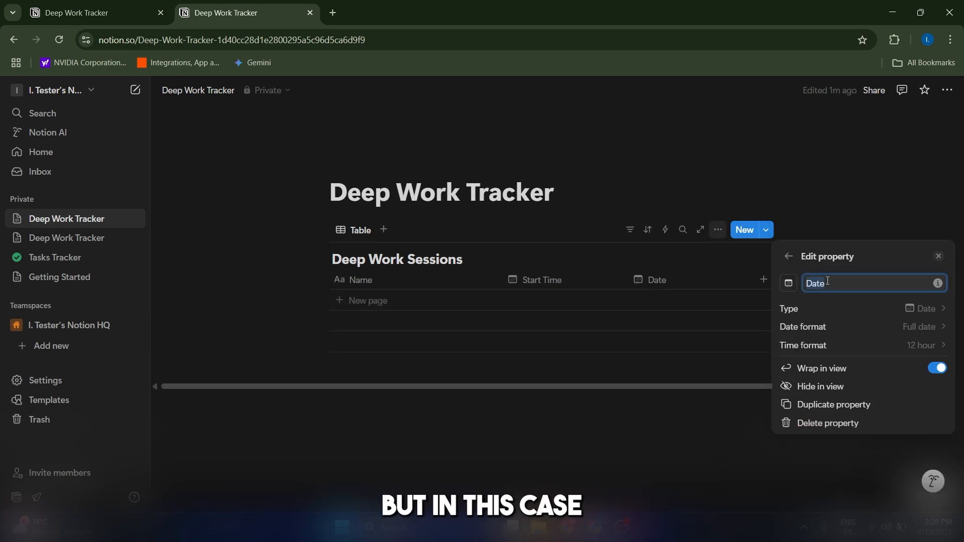
text(End Time)
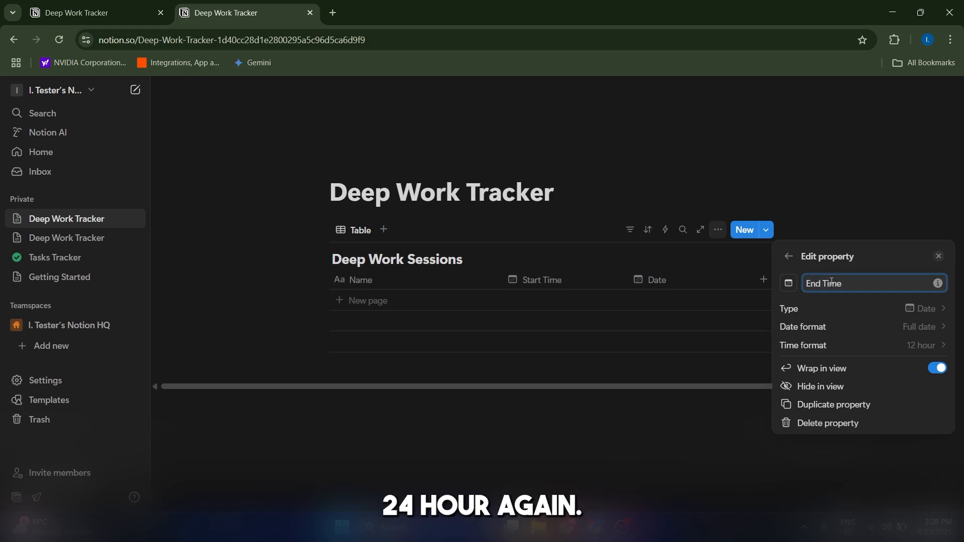
click(929, 347)
click(823, 400)
click(732, 405)
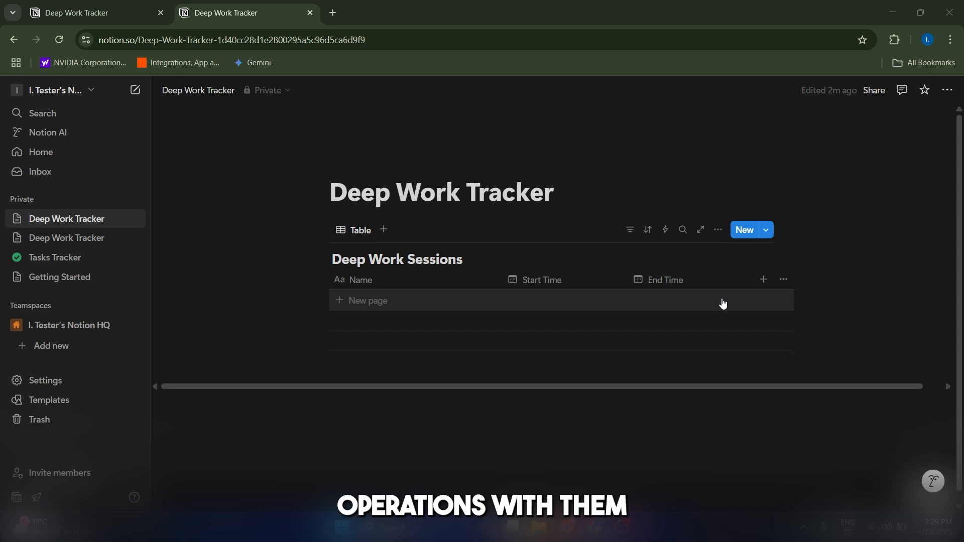
- Add a formula property and save the formula dateBetween(End Time, Start Time, "minutes") in it
click(763, 280)
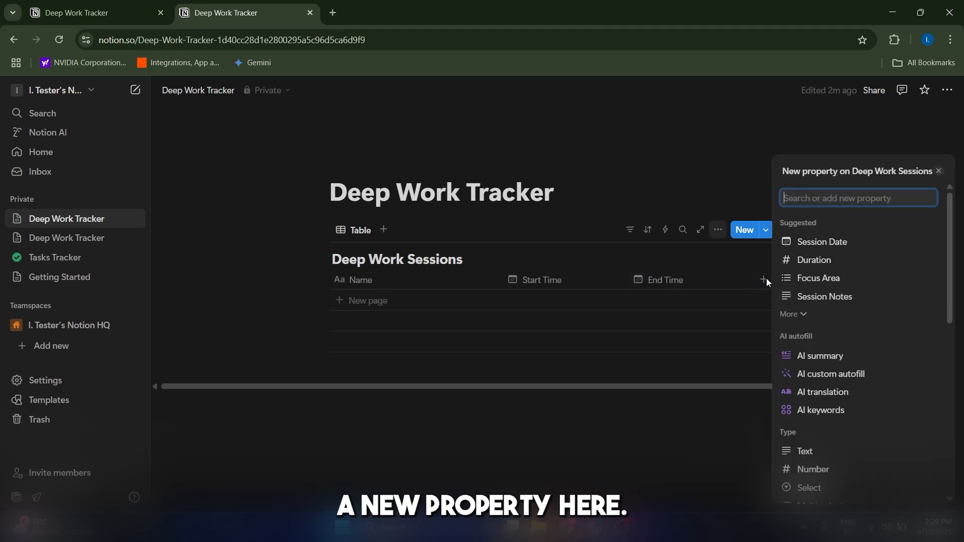
scroll(828, 281, down, 3)
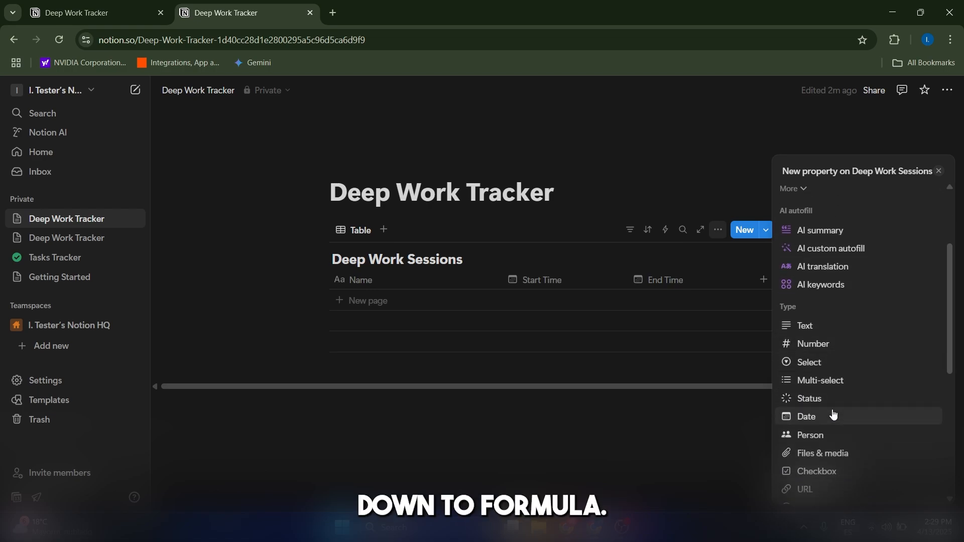
scroll(833, 414, down, 4)
click(833, 357)
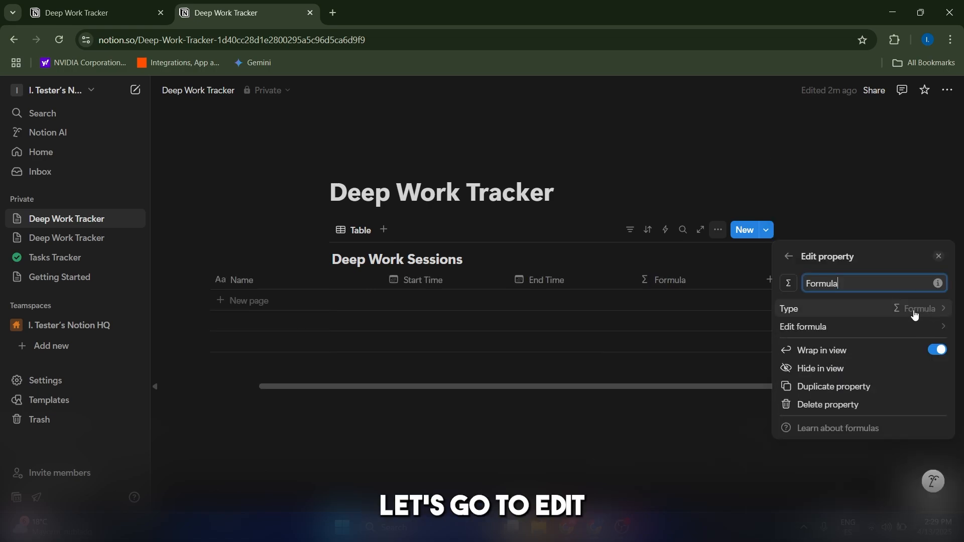
click(933, 327)
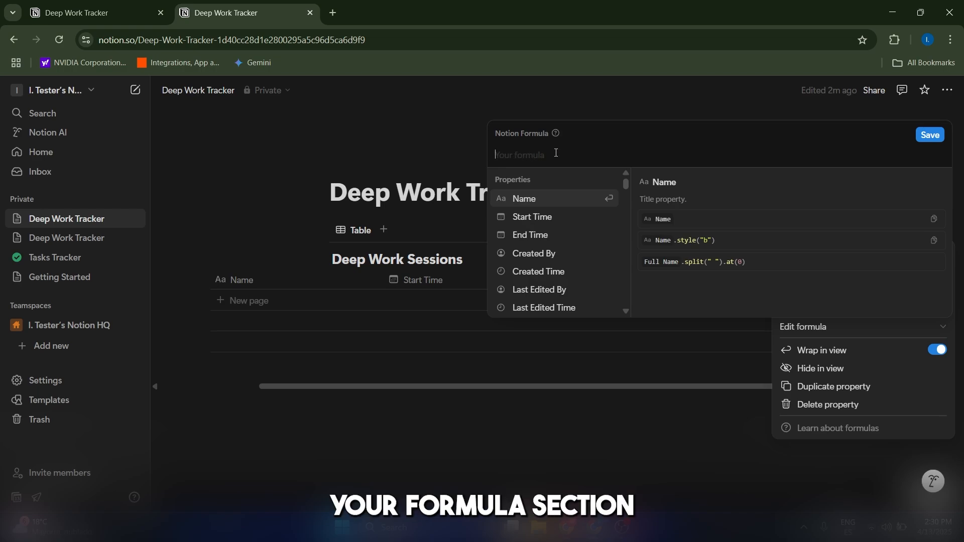
text(dateBetween(End Time, Start Time, "minutes"))
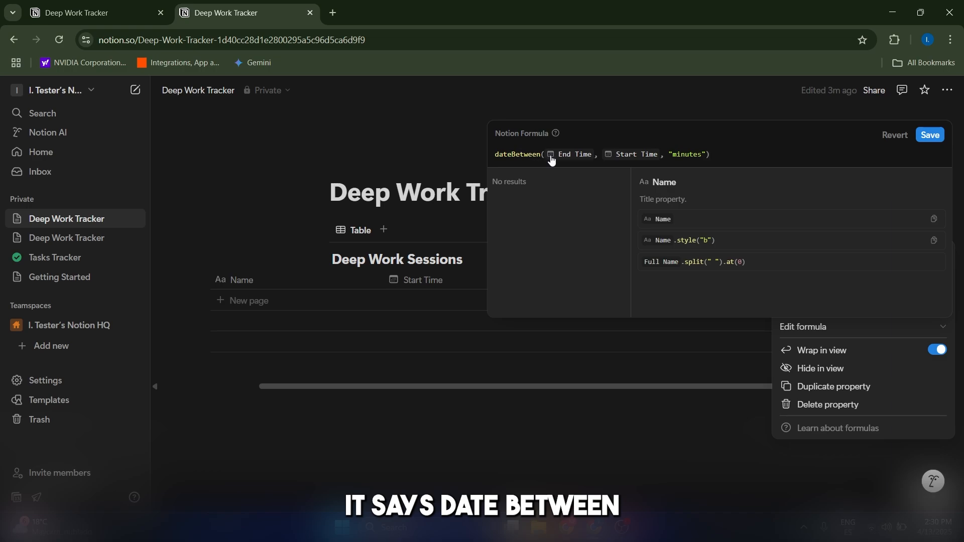
click(669, 153)
click(730, 164)
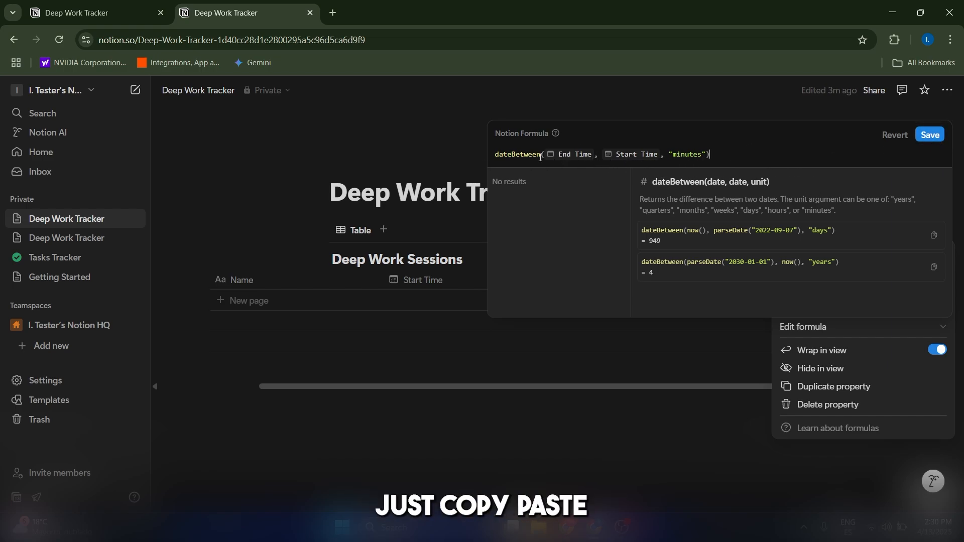
triple_click(525, 155)
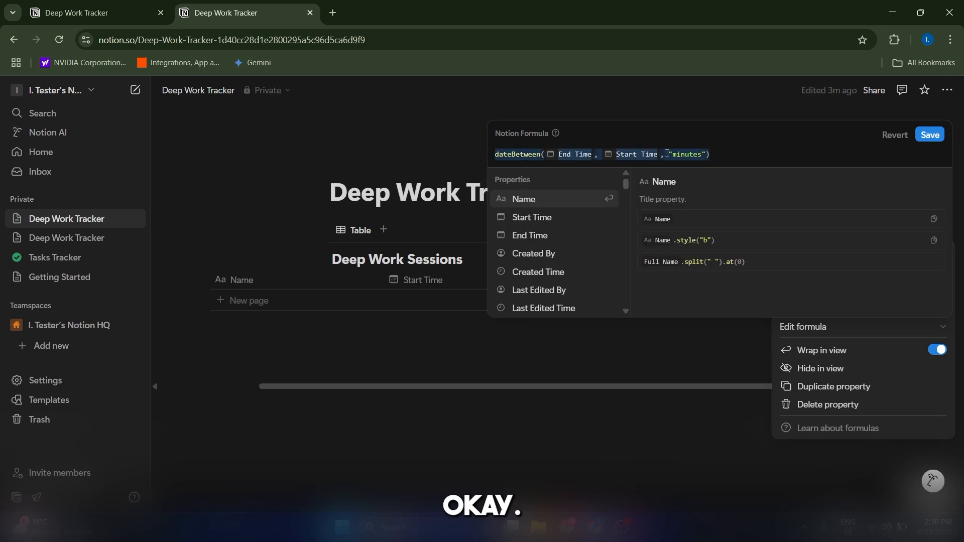
click(684, 143)
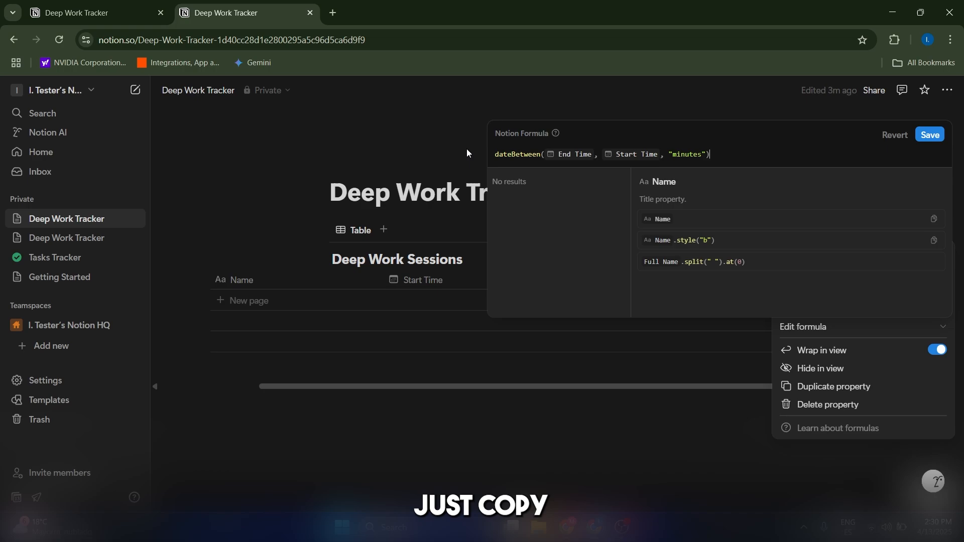
click(919, 141)
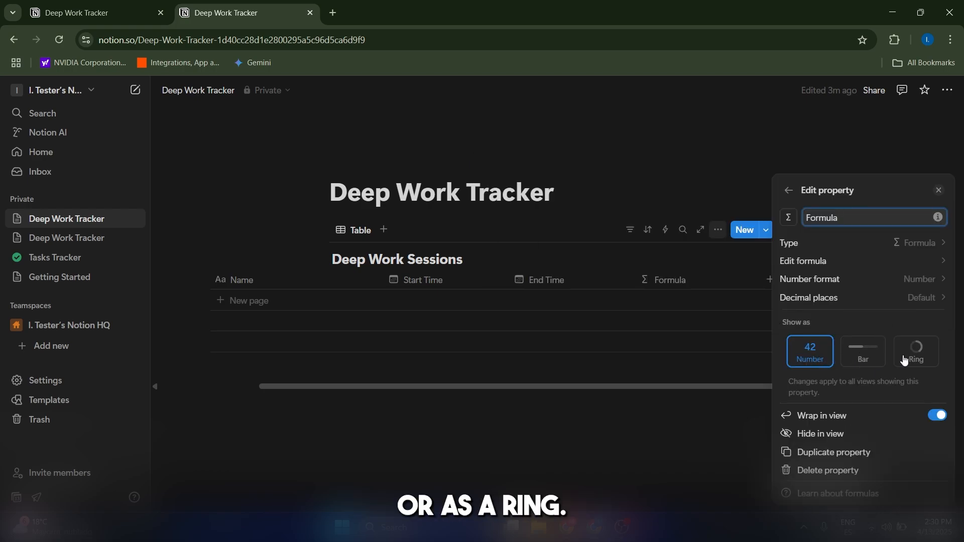
- Try the bar display for the formula property, return it to Number, and rename the property "Duration"
click(850, 355)
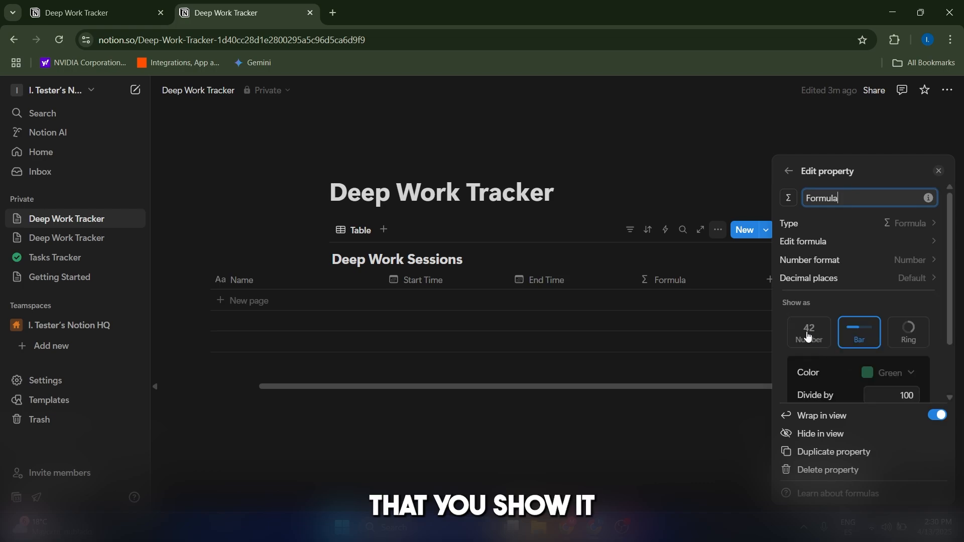
click(807, 338)
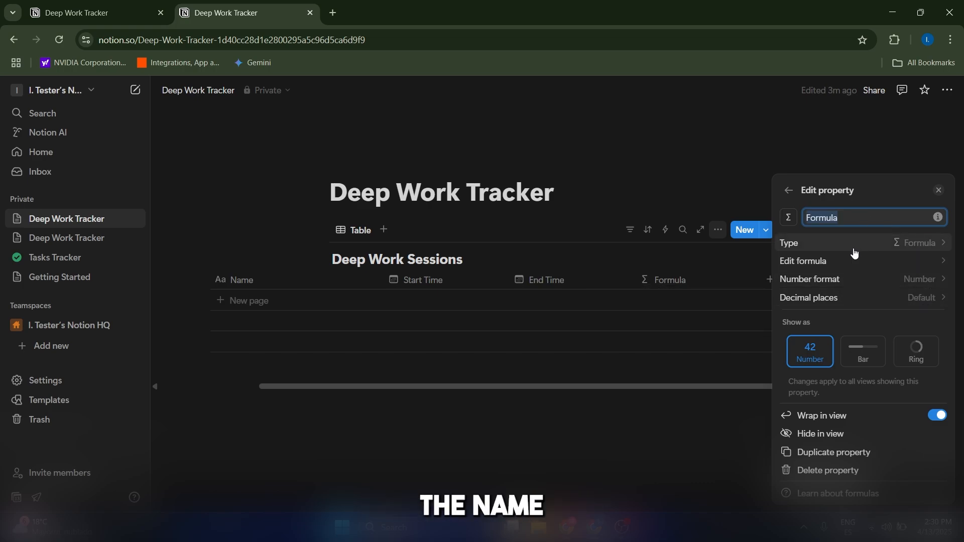
text(Duration)
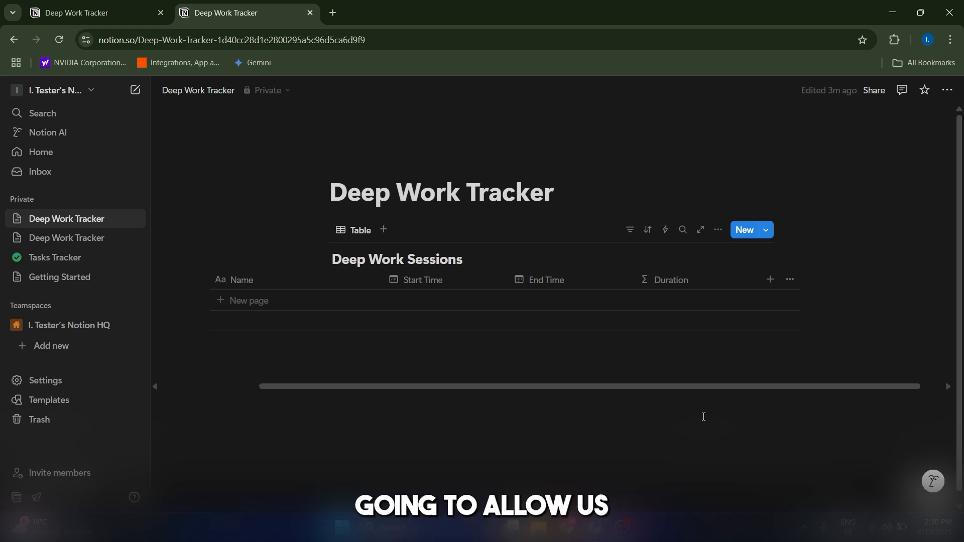
- Add a select property named "Task" to the Deep Work Sessions database
click(770, 279)
scroll(870, 401, down, 3)
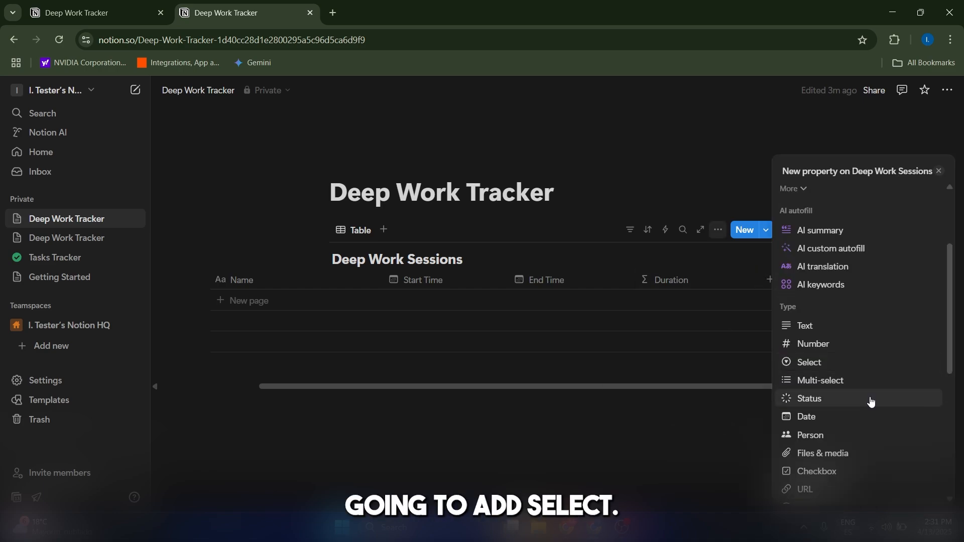
click(855, 370)
double_click(824, 283)
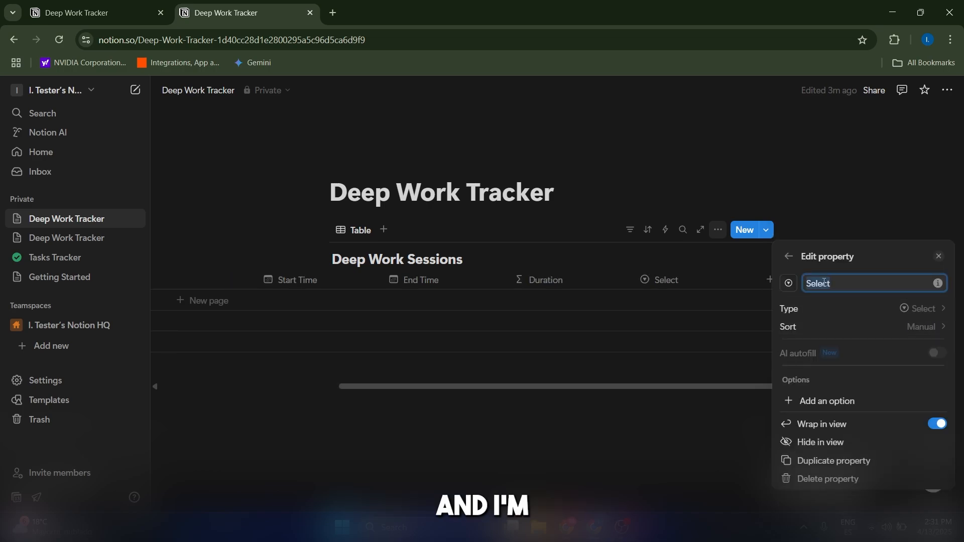
text(Task)
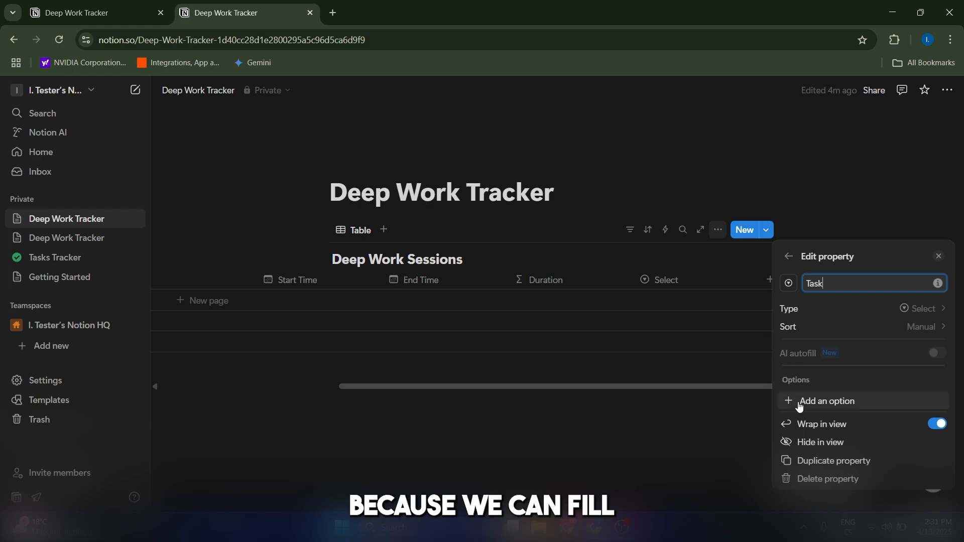
click(633, 436)
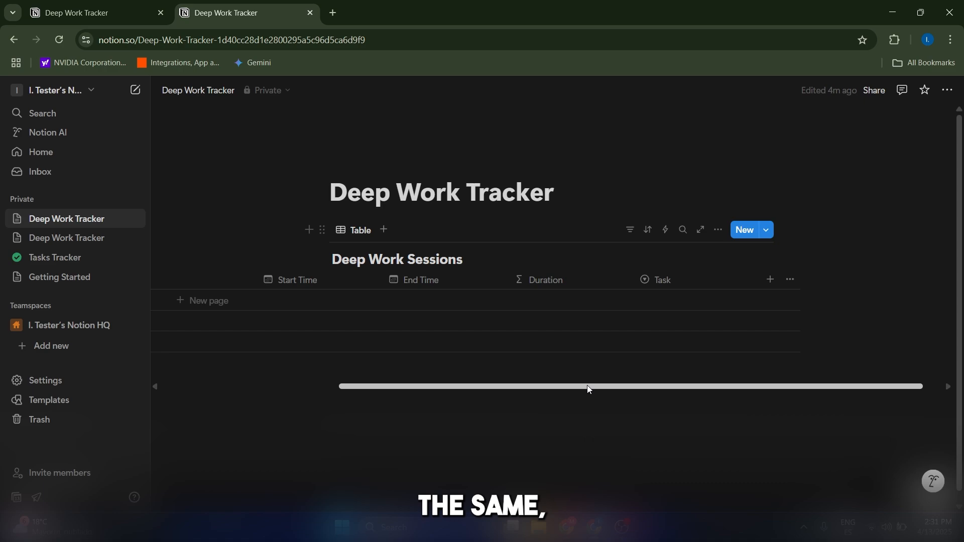
- Add a row to the sessions table and set its Task to a newly created option "Coding"
click(666, 306)
click(692, 305)
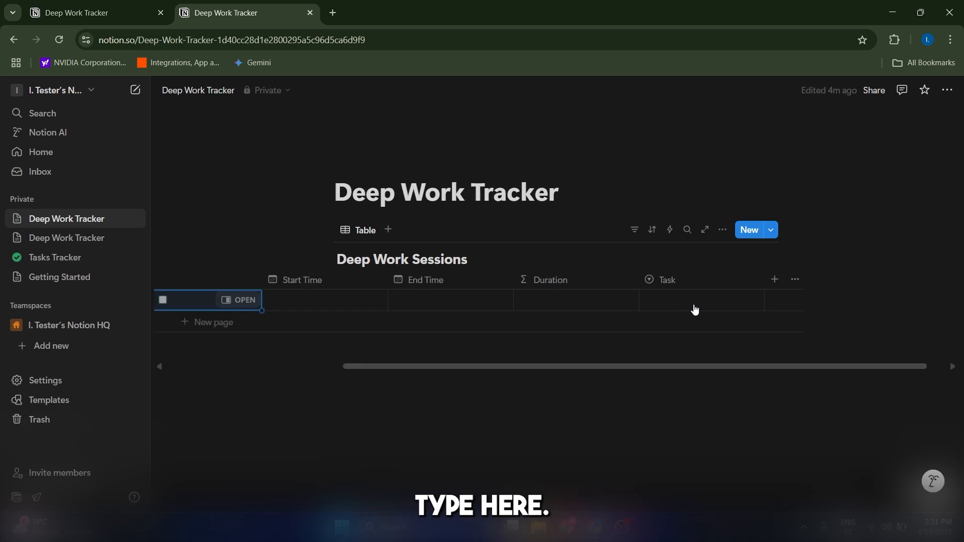
click(704, 300)
text(M)
key(BackSpace)
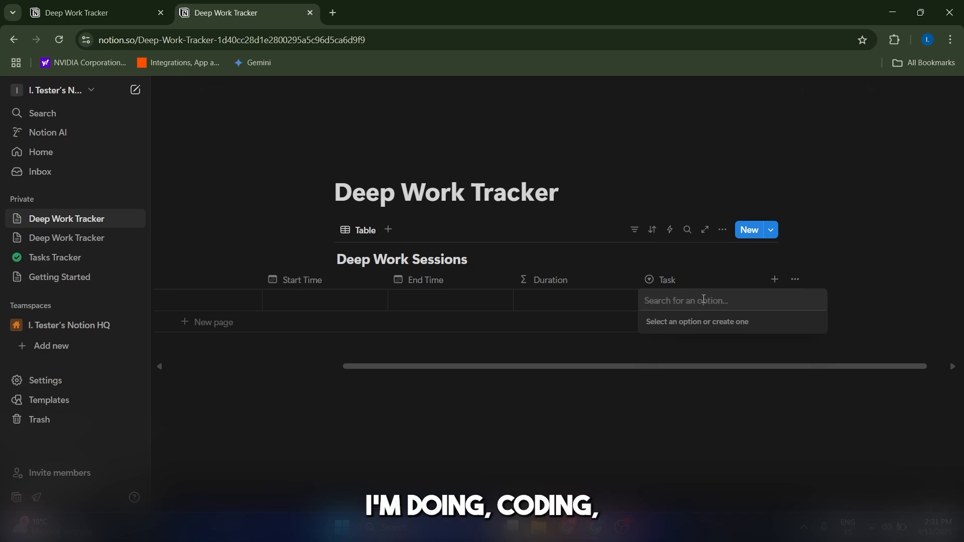
text(Coding)
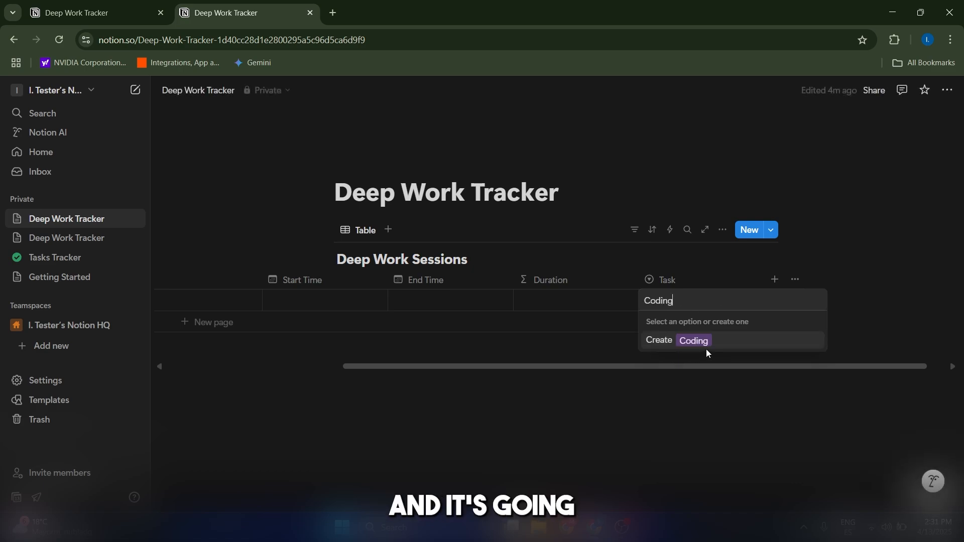
click(697, 343)
click(712, 416)
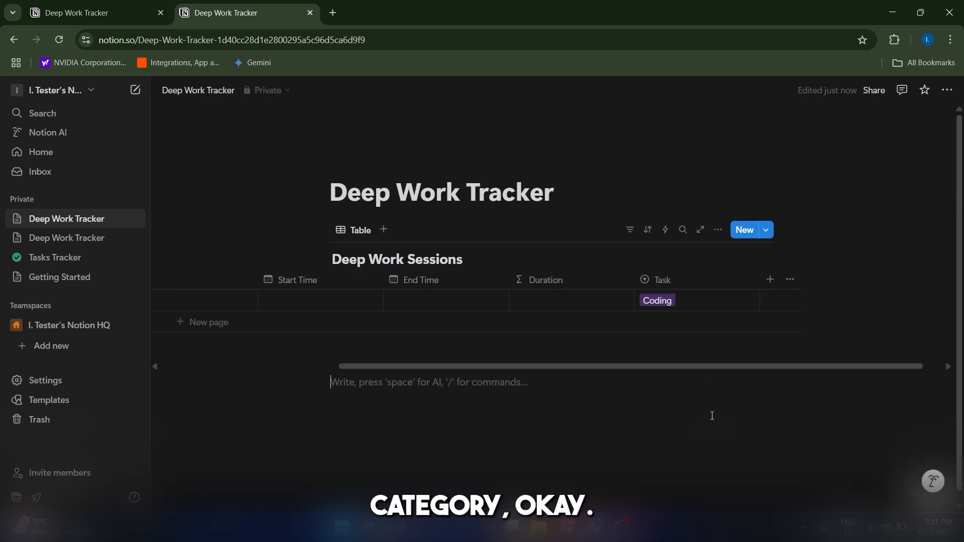
- Add a second row to the sessions table and view its Task options without choosing one
click(675, 323)
click(673, 321)
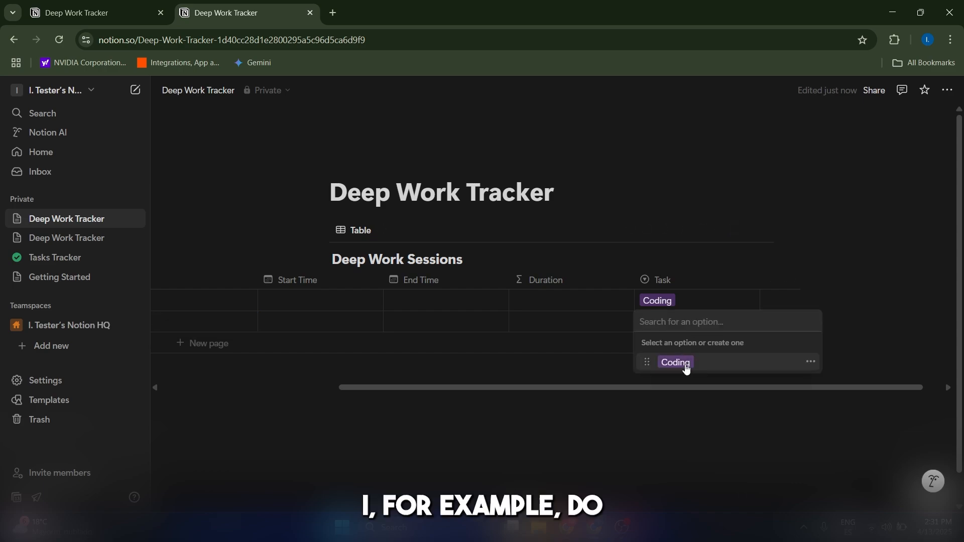
key(Escape)
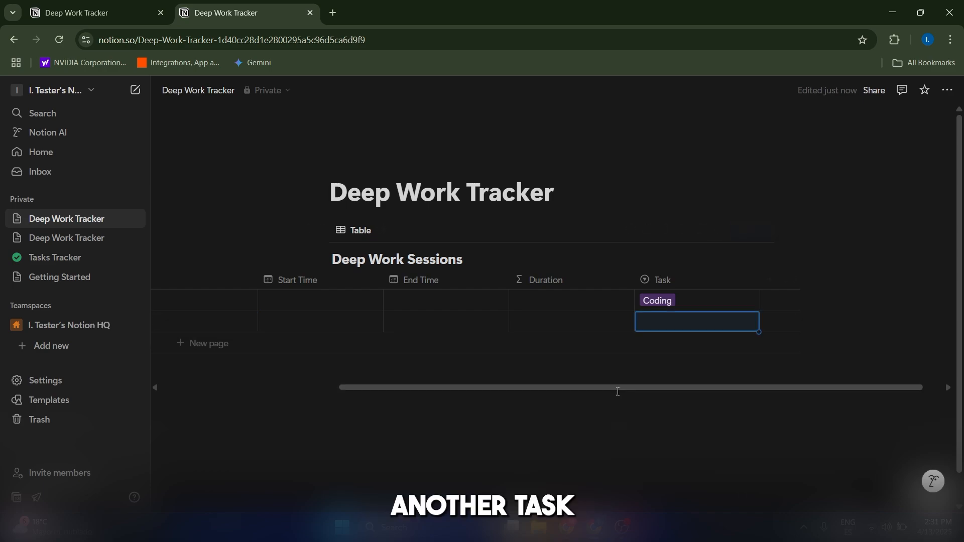
mouse_move(617, 391)
mouse_down()
mouse_move(514, 390)
mouse_move(635, 389)
mouse_up()
click(663, 321)
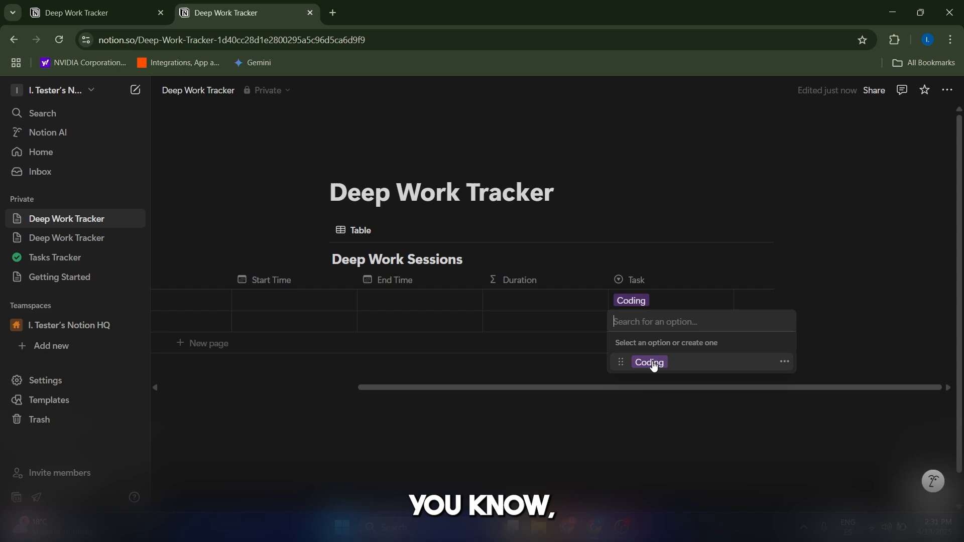
key(Escape)
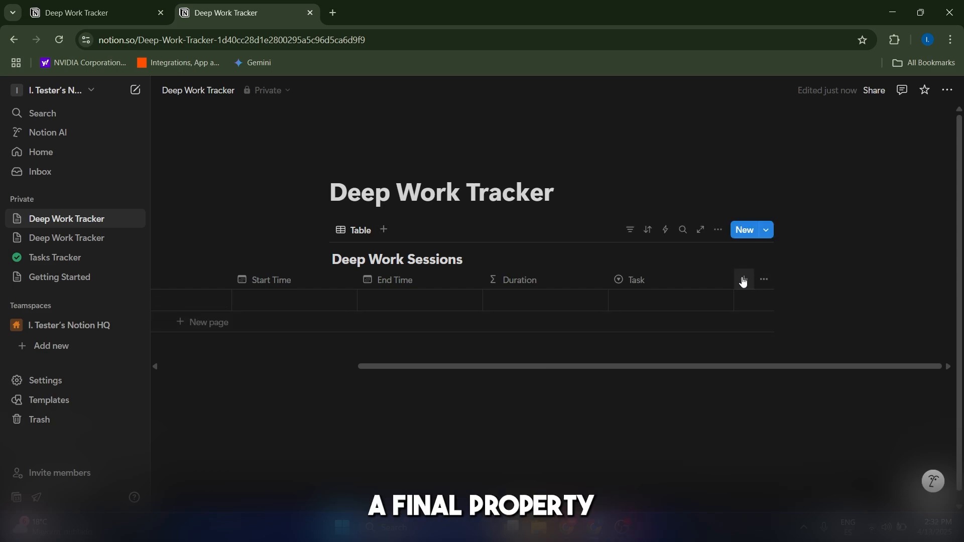
- Add a text property named "Notes" to the Deep Work Sessions database
click(744, 280)
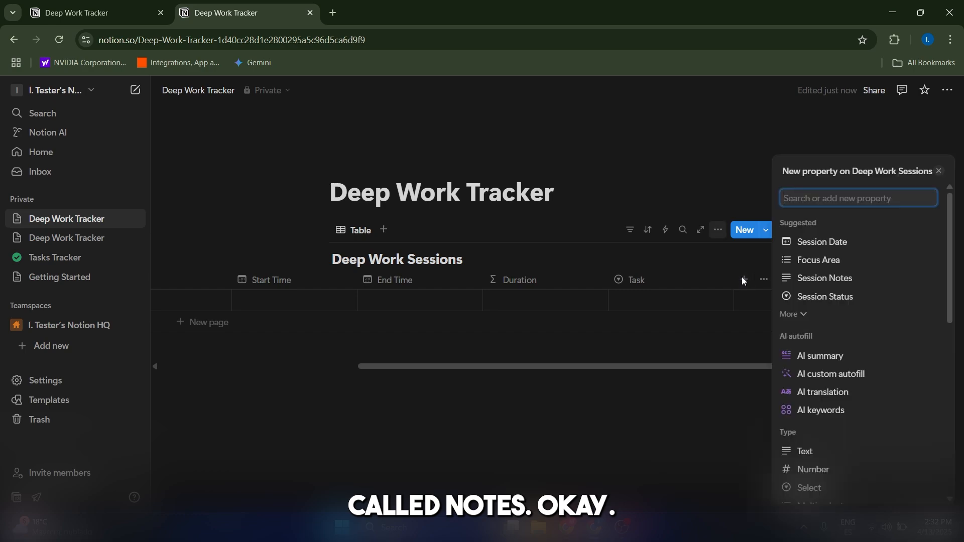
scroll(849, 301, down, 1)
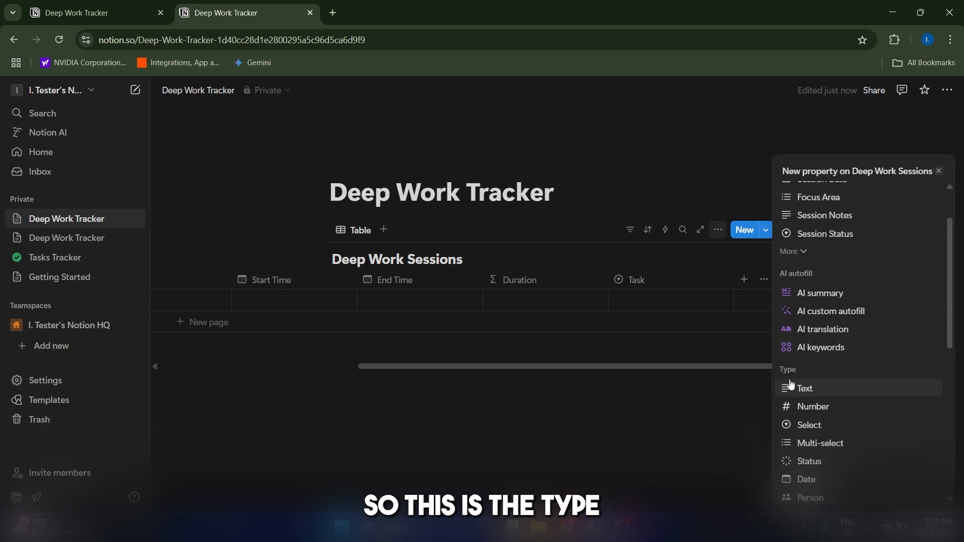
click(805, 389)
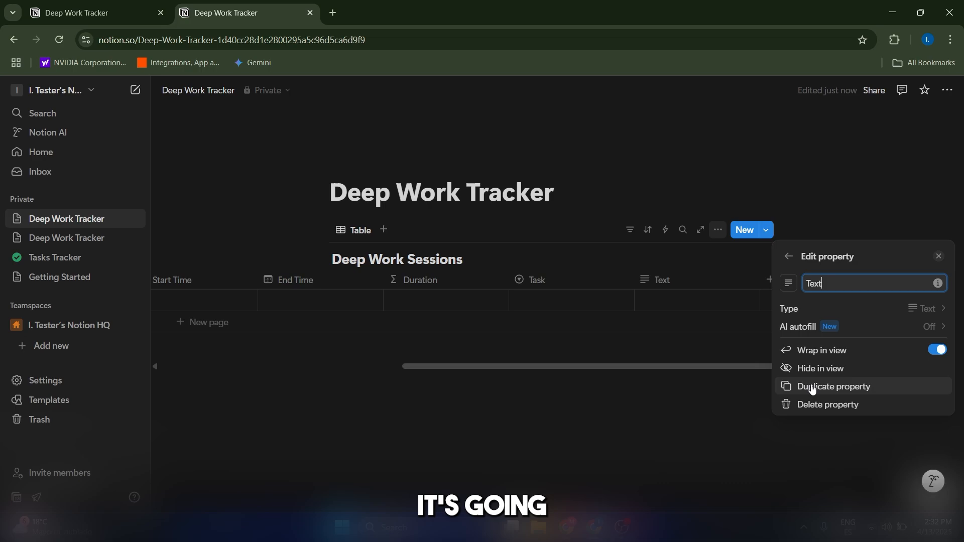
double_click(819, 282)
text(Notes)
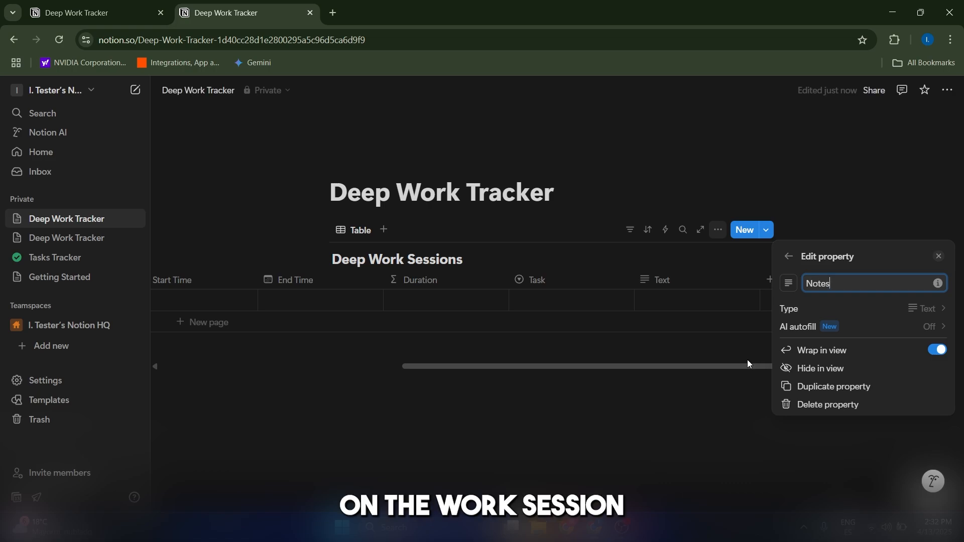
drag(752, 368, 570, 372)
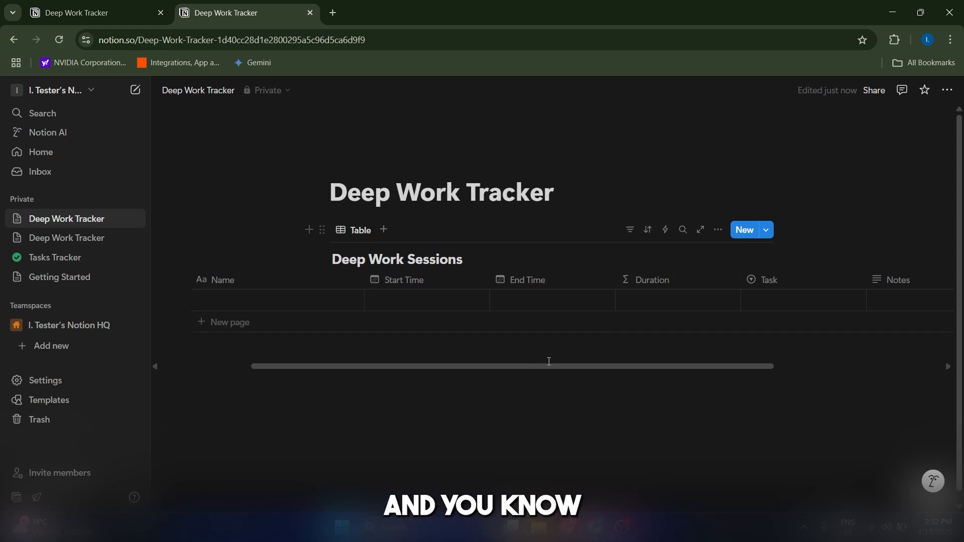
drag(548, 364, 516, 363)
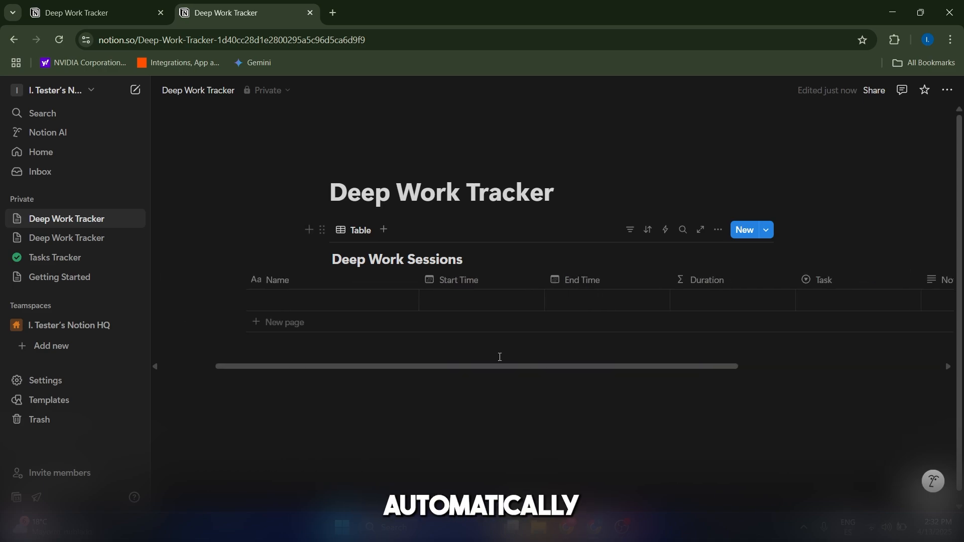
- Insert a button block below the Deep Work Sessions table
click(362, 416)
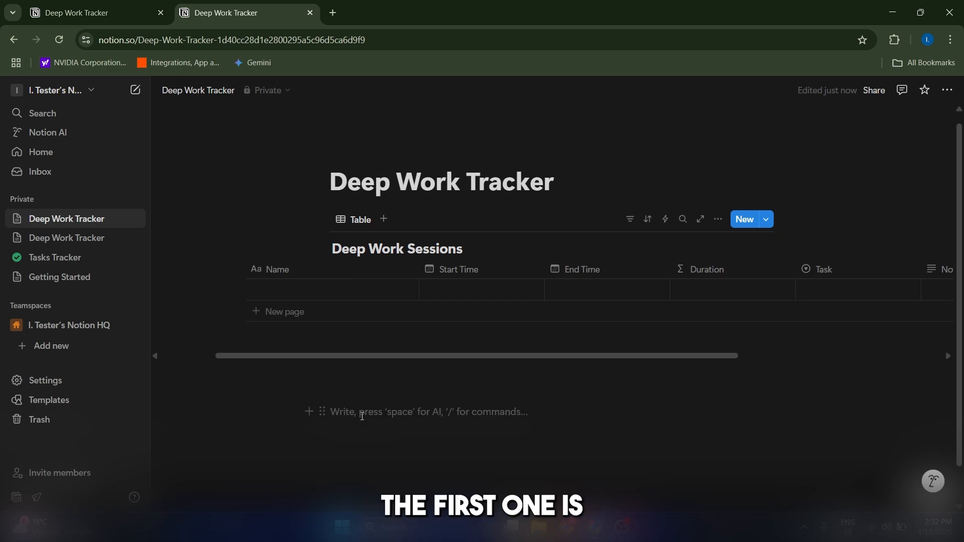
text(/)
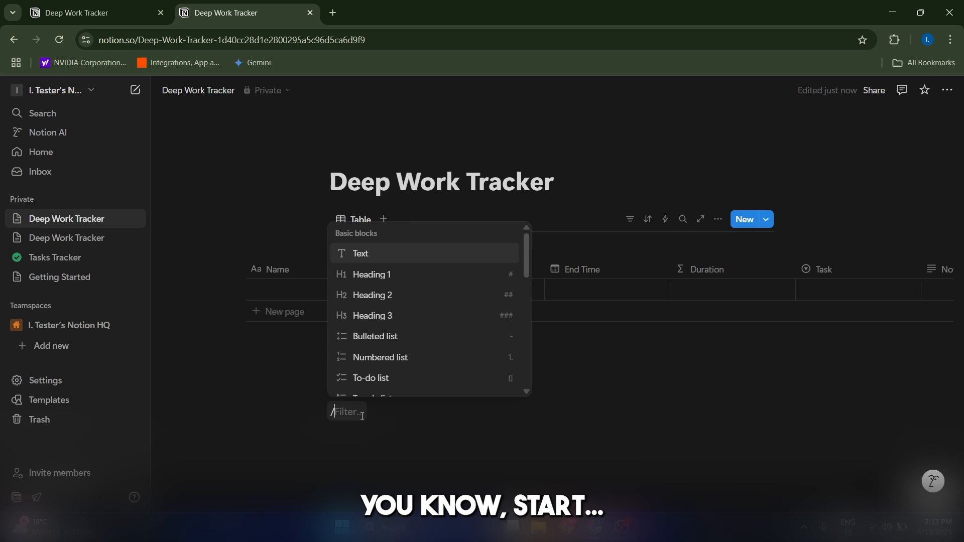
key(BackSpace)
text(/button)
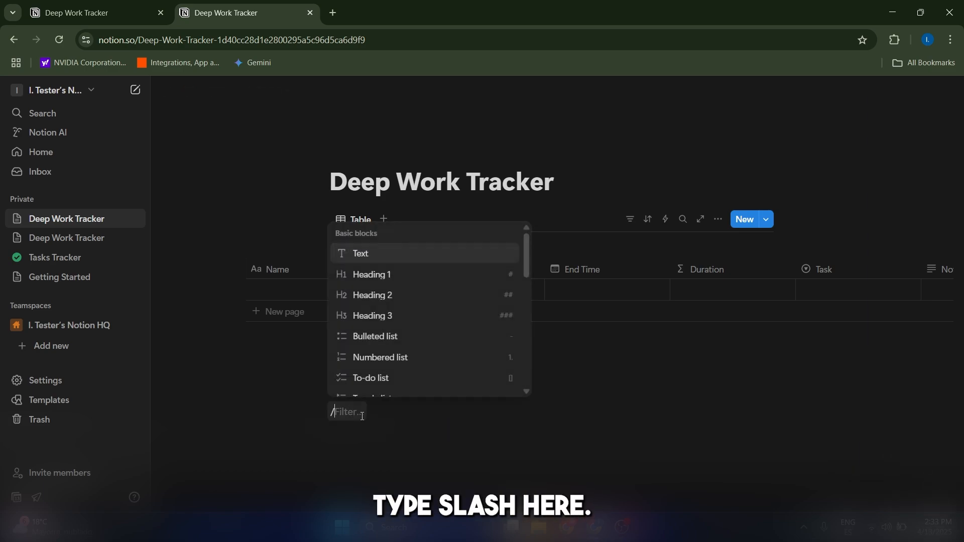
click(383, 356)
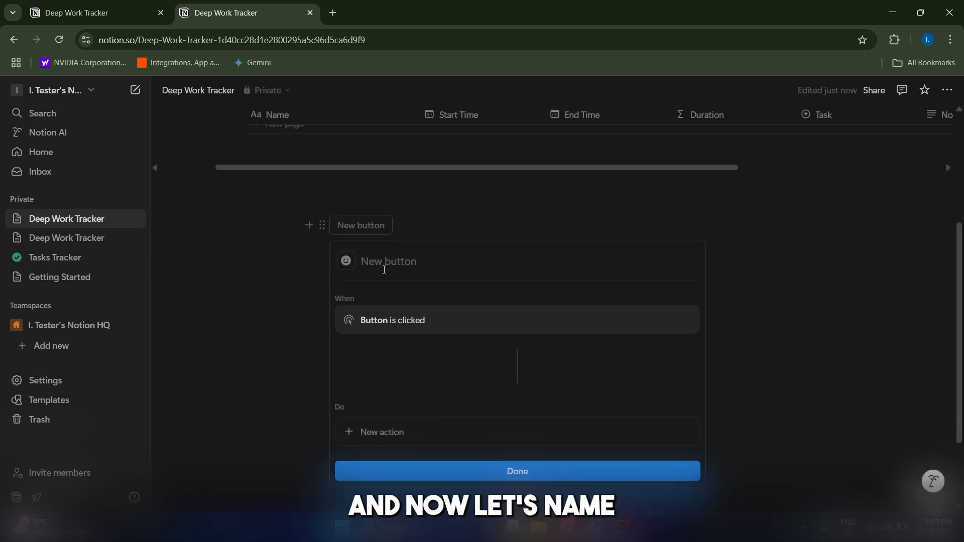
- Name the button "START DEEP WORK SESSION" and give it an alarm clock emoji as its icon
text(START DEEP WORK S)
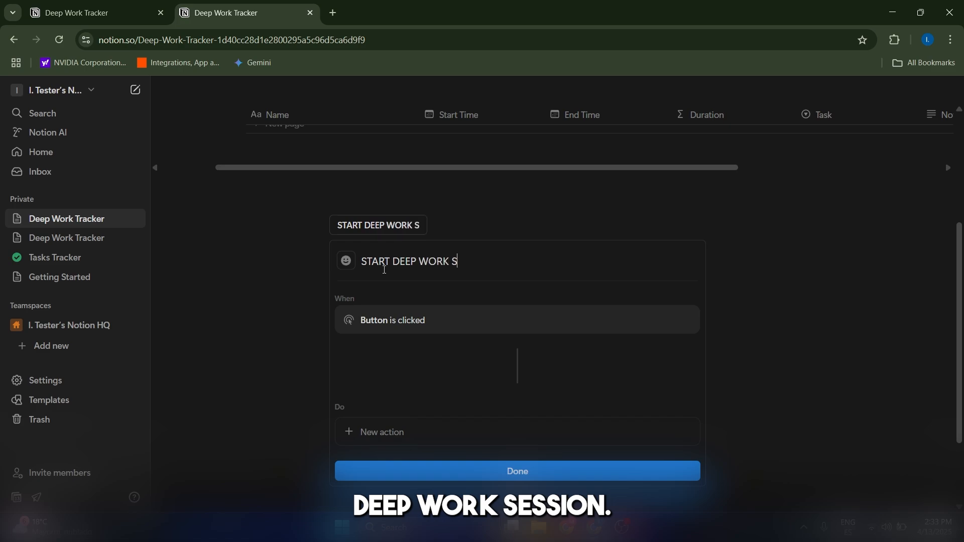
text(ESSION)
click(347, 265)
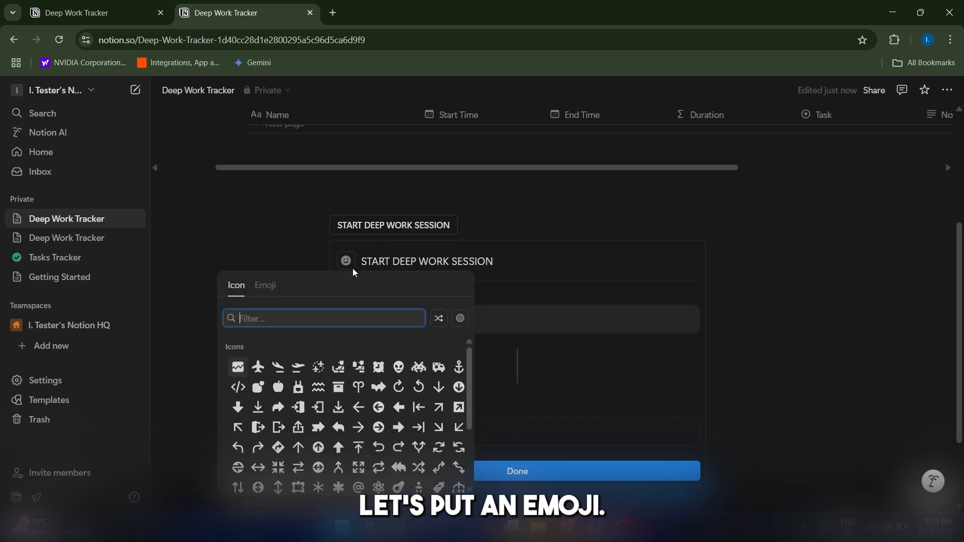
click(265, 286)
text(clock)
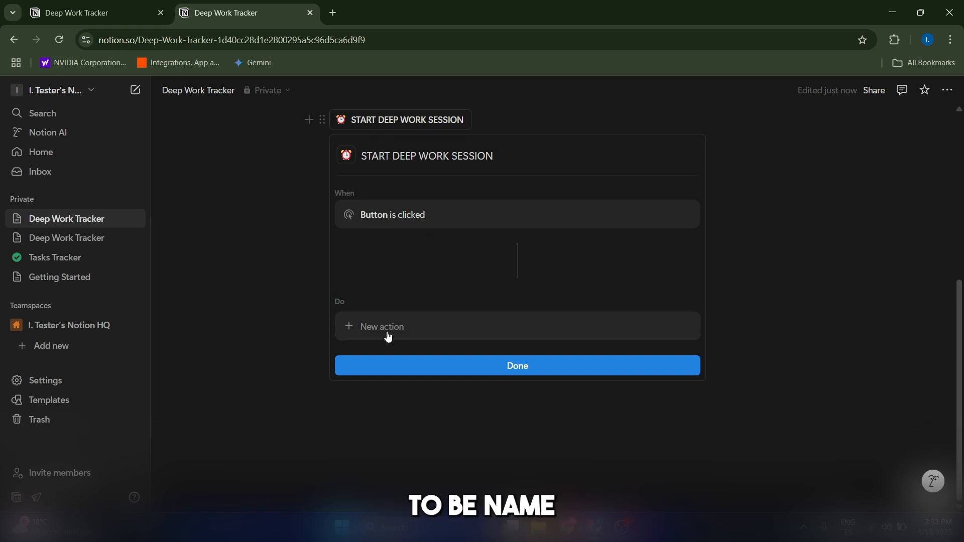
- Add an action to the button that adds a page to the Deep Work Sessions database
click(389, 336)
click(402, 153)
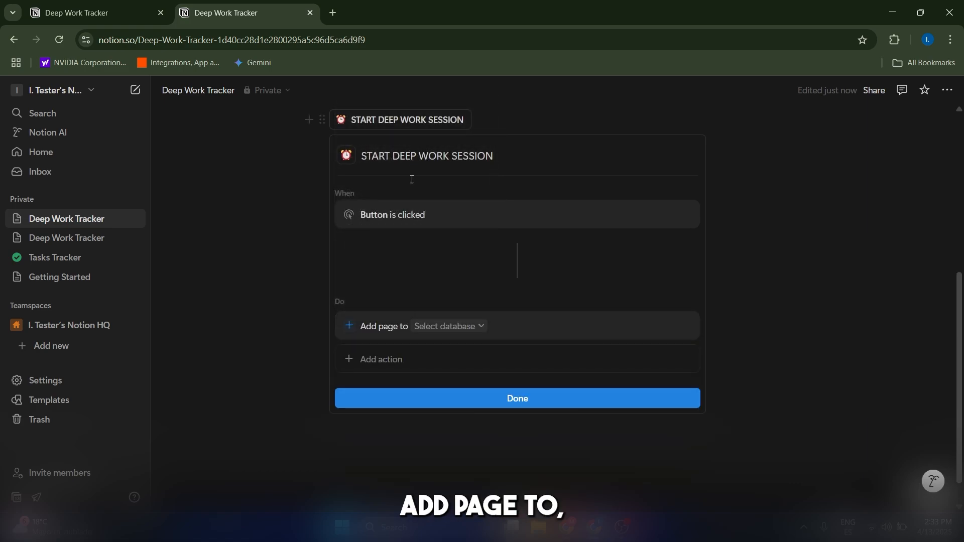
click(454, 325)
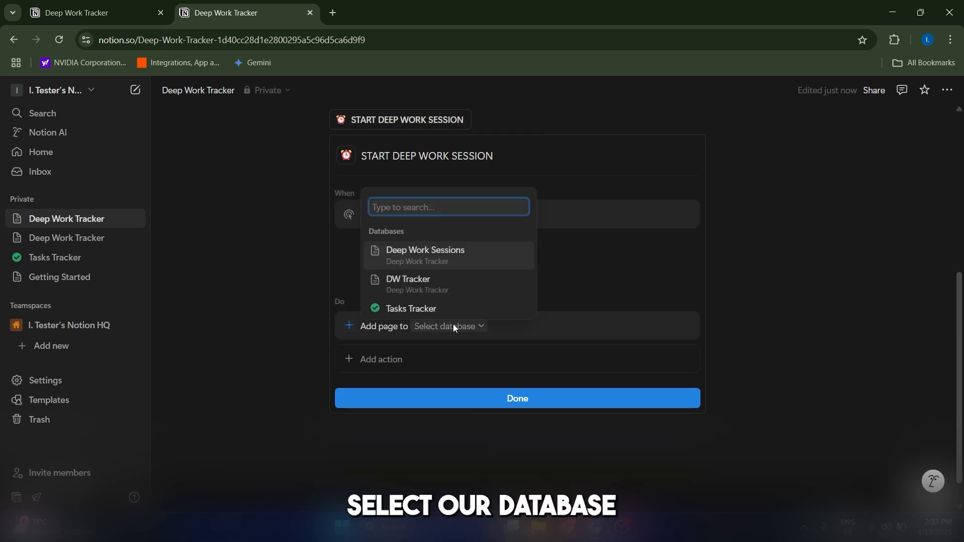
click(442, 257)
scroll(279, 265, up, 6)
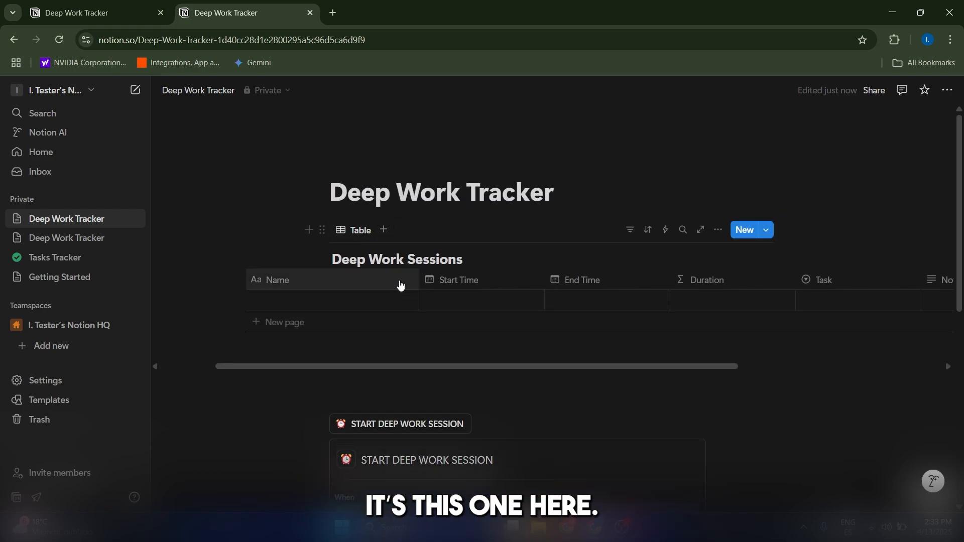
scroll(571, 332, down, 6)
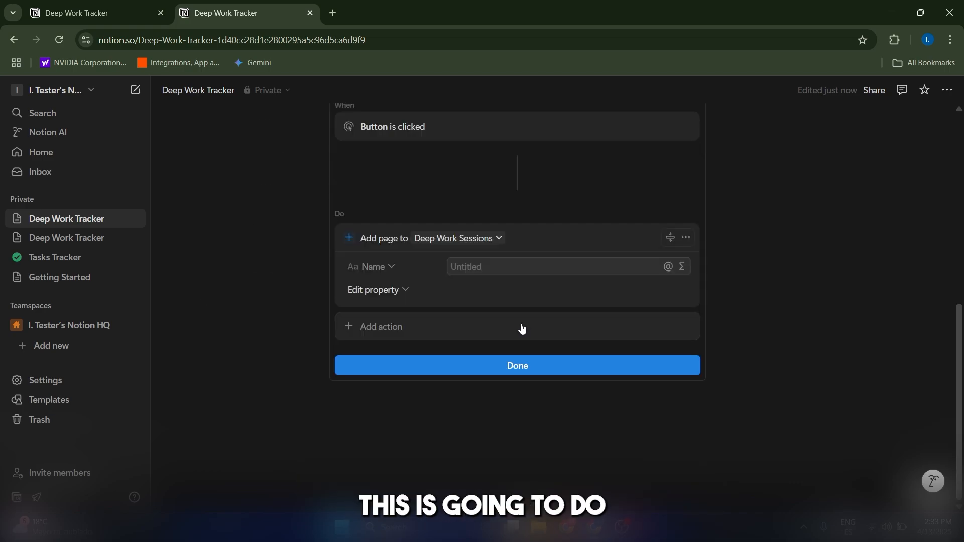
- Switch the action's property from Name to Start Time and set its value to Time triggered
click(373, 274)
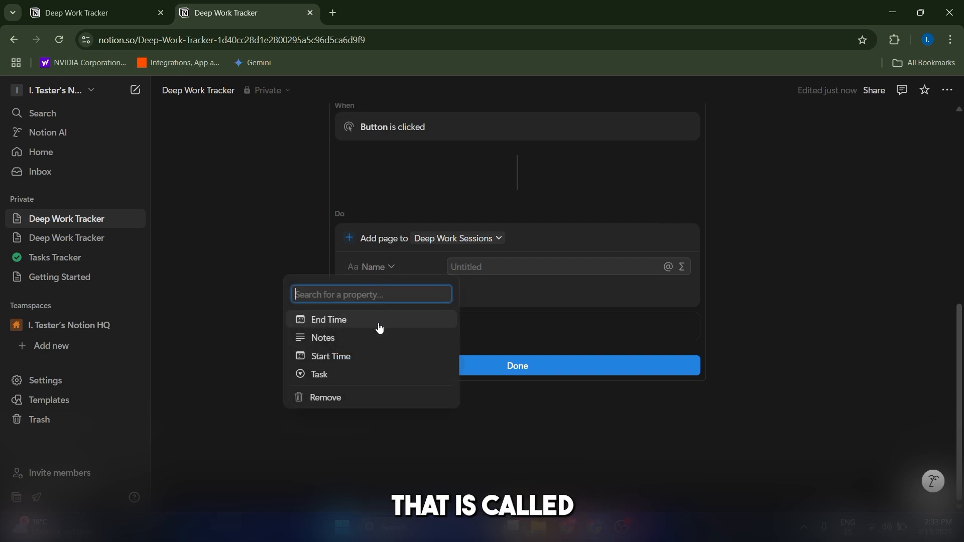
click(365, 354)
scroll(581, 333, up, 8)
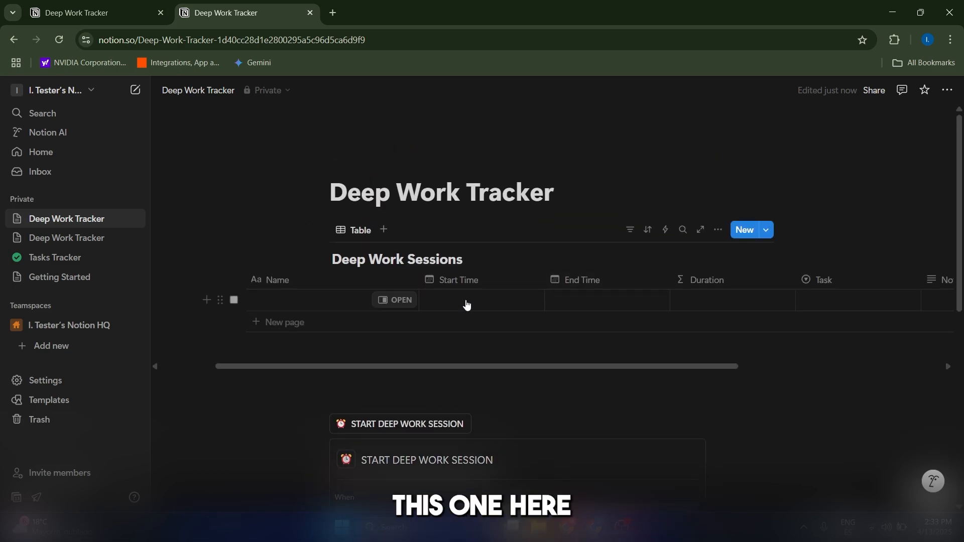
scroll(465, 303, down, 8)
click(567, 345)
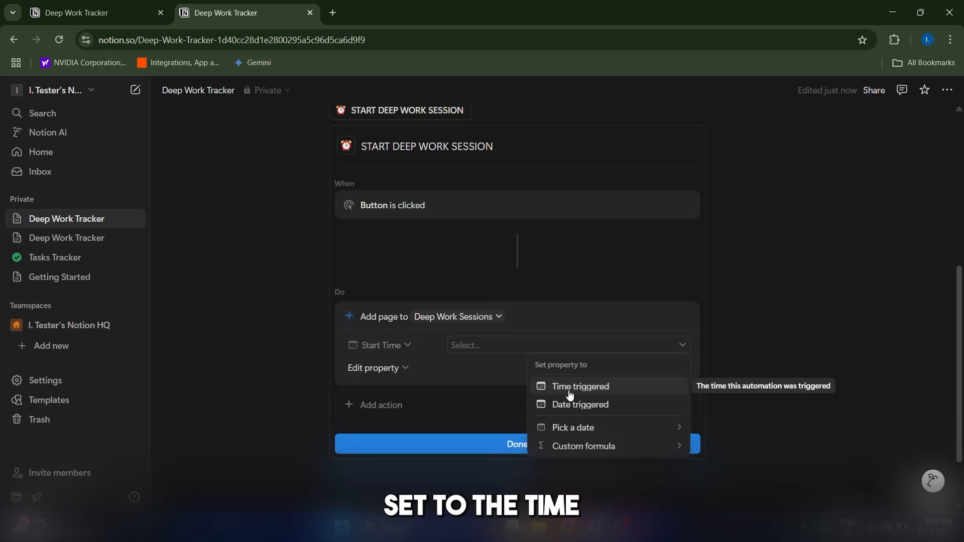
click(570, 391)
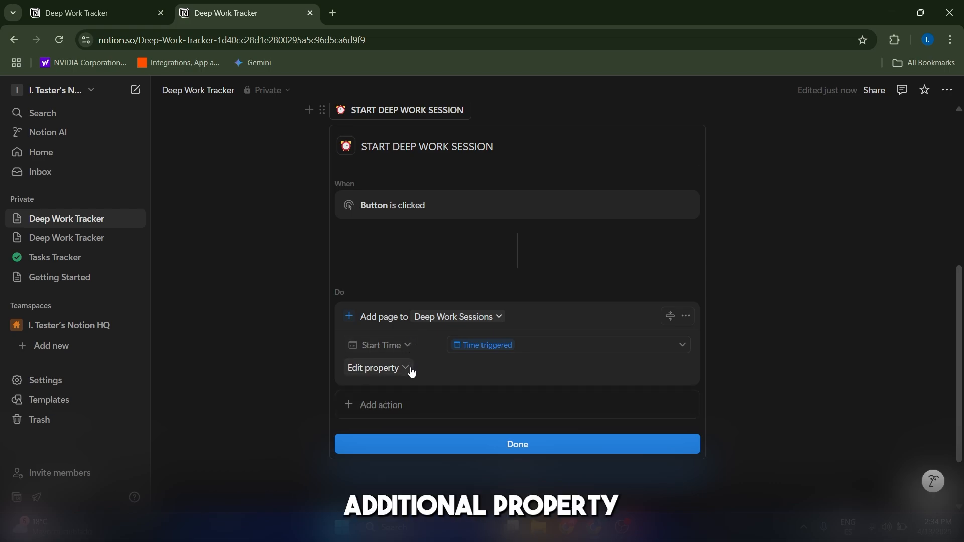
scroll(409, 369, up, 6)
drag(700, 369, 721, 369)
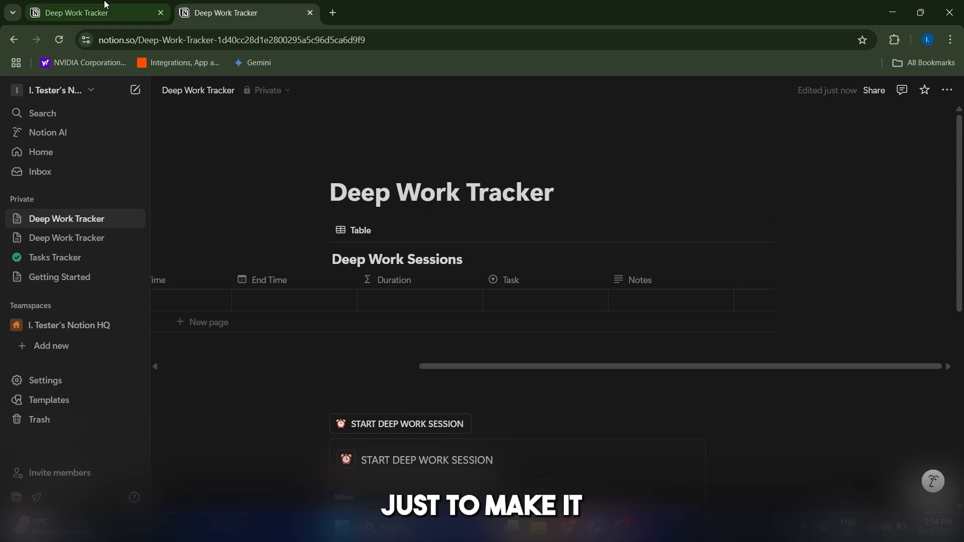
click(117, 10)
click(241, 13)
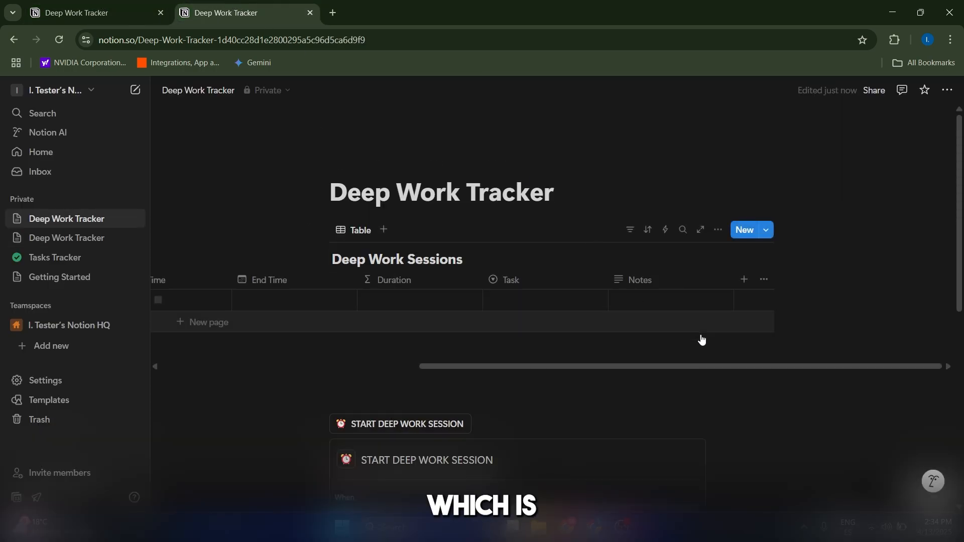
- Add a Status property with the default options to the Deep Work Sessions table and view the options in its first row
mouse_move(574, 367)
mouse_down()
mouse_move(514, 369)
mouse_move(582, 368)
mouse_up()
click(744, 280)
scroll(866, 393, down, 2)
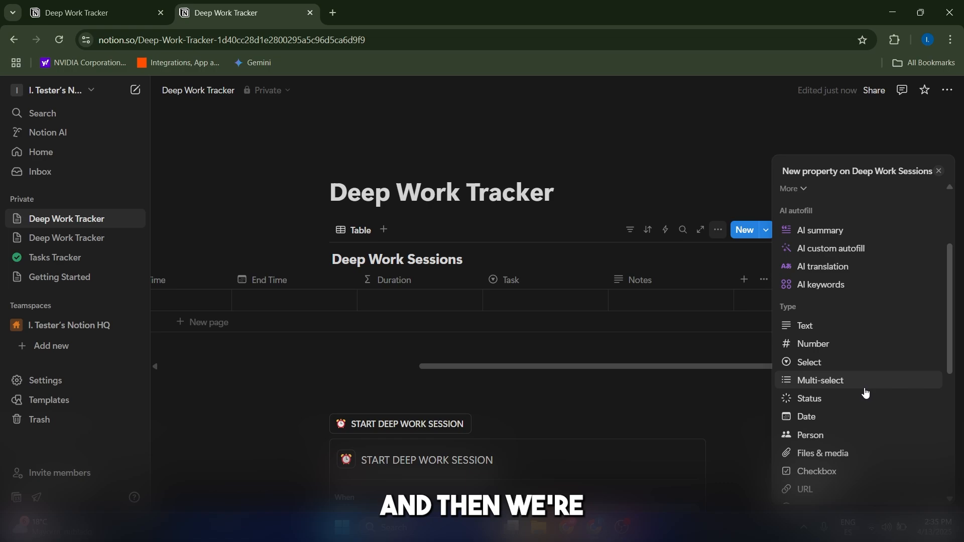
click(815, 399)
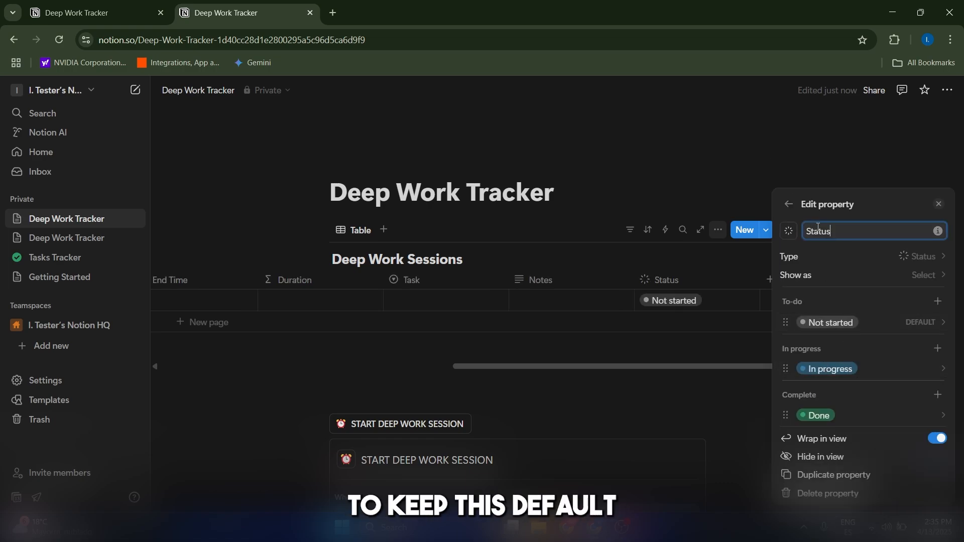
click(938, 203)
drag(695, 370, 675, 370)
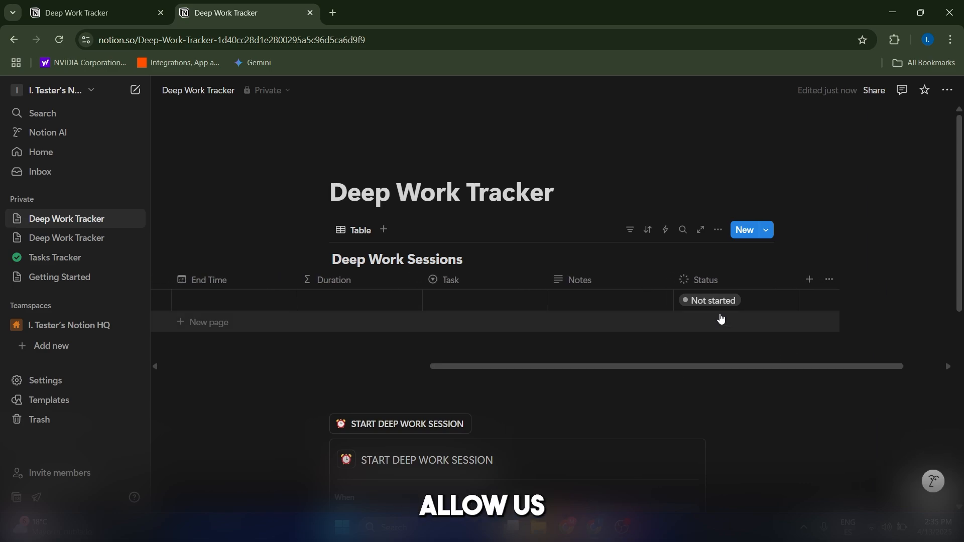
click(718, 301)
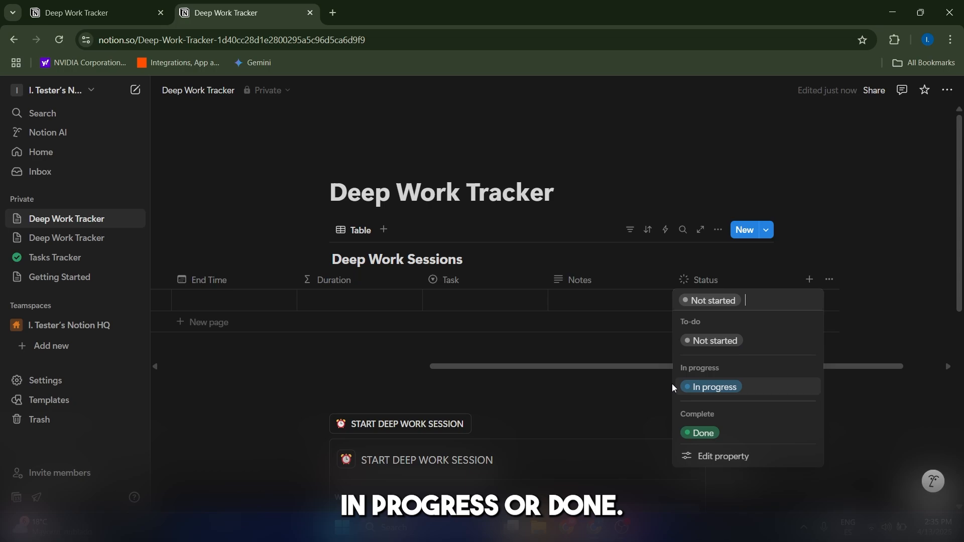
click(633, 393)
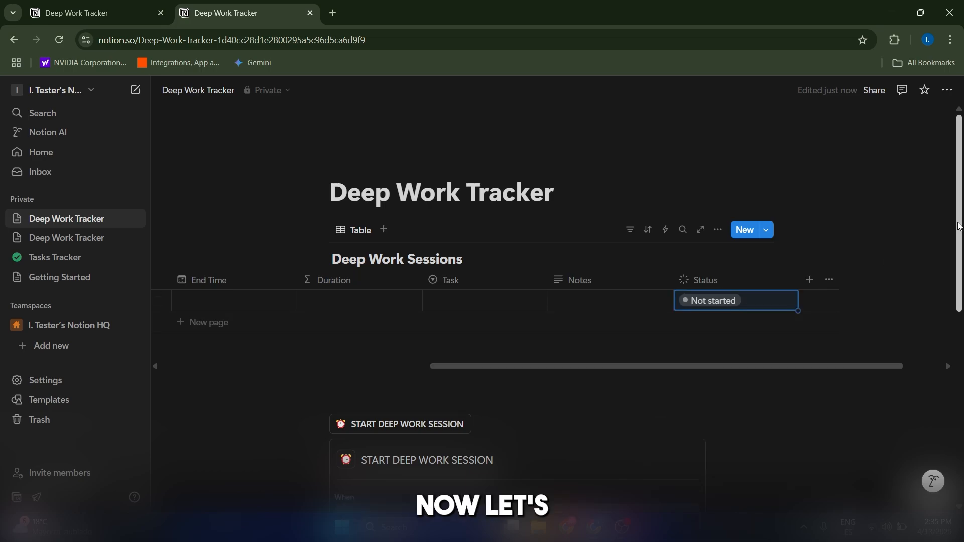
- Make the START DEEP WORK SESSION button's action also set Status to In progress, and save the button
scroll(638, 377, down, 5)
scroll(458, 333, down, 2)
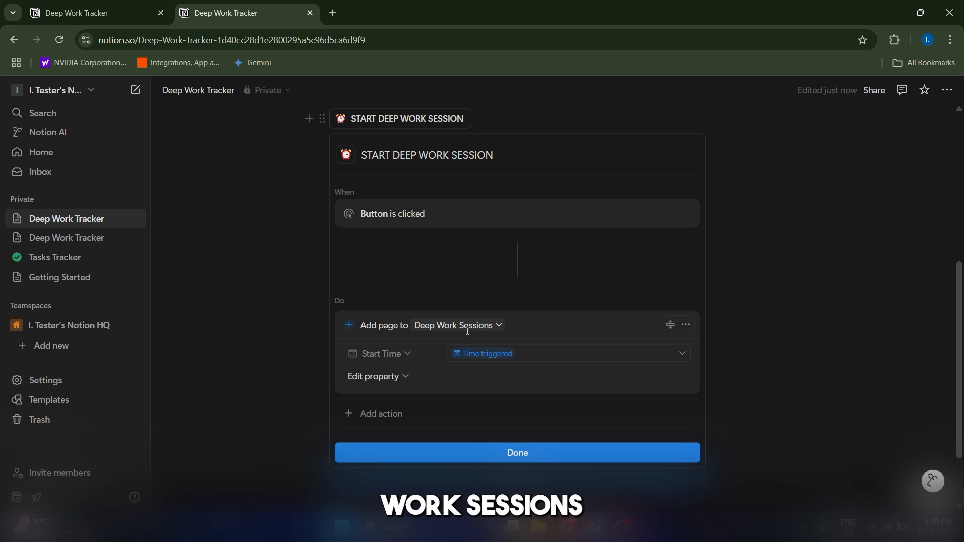
scroll(469, 335, up, 6)
scroll(534, 407, down, 7)
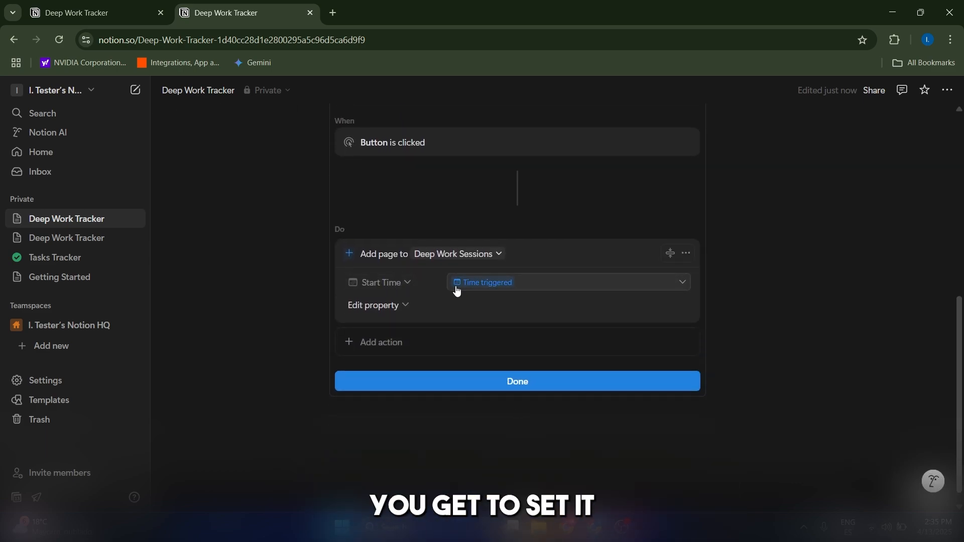
click(392, 312)
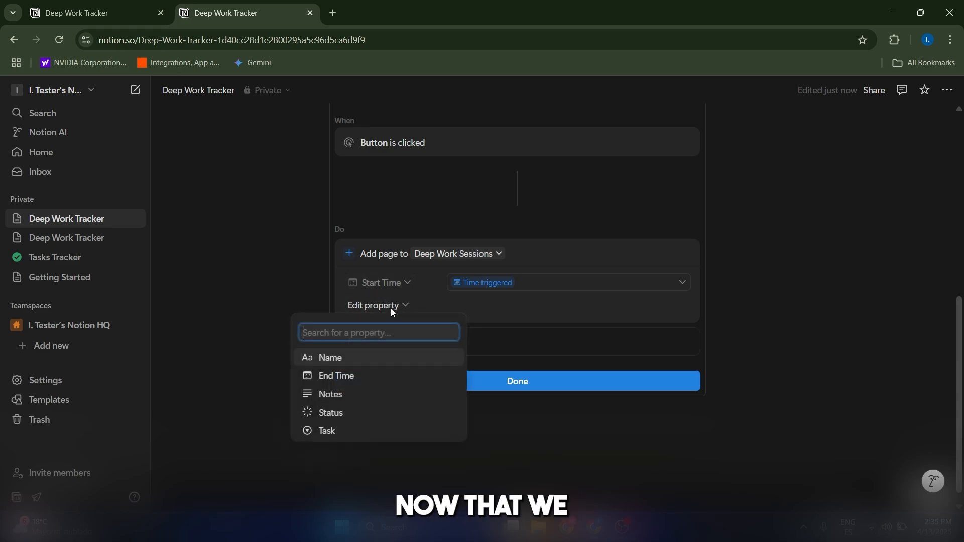
click(344, 415)
click(450, 307)
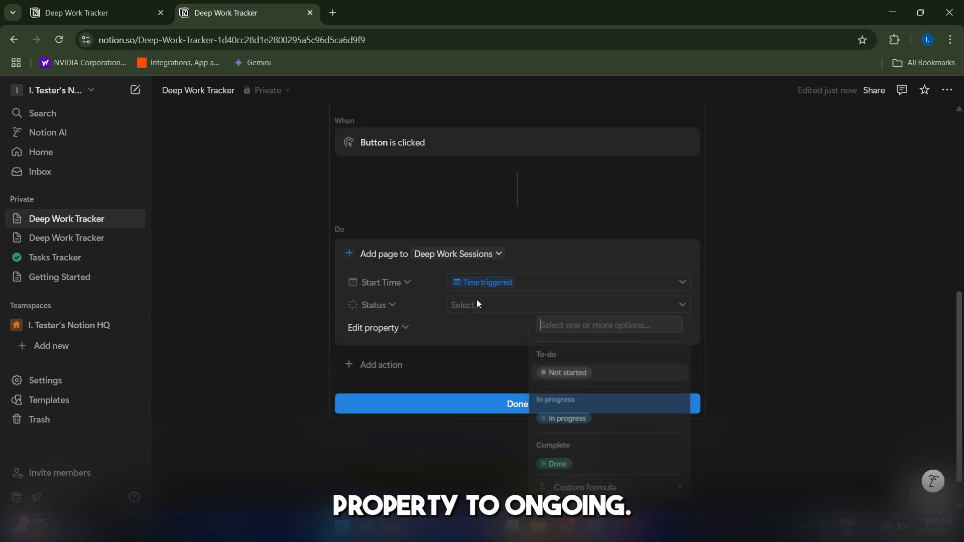
click(575, 422)
scroll(589, 383, up, 4)
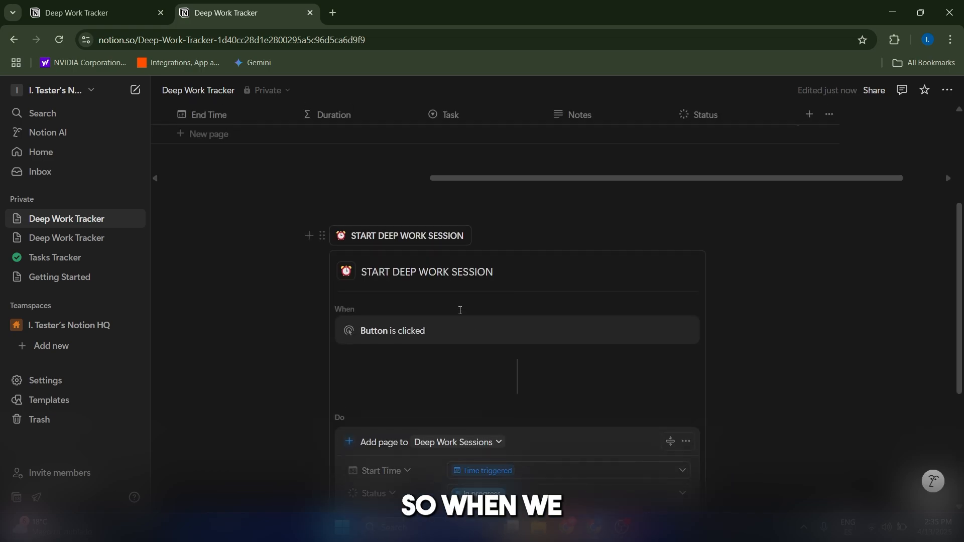
scroll(414, 239, down, 3)
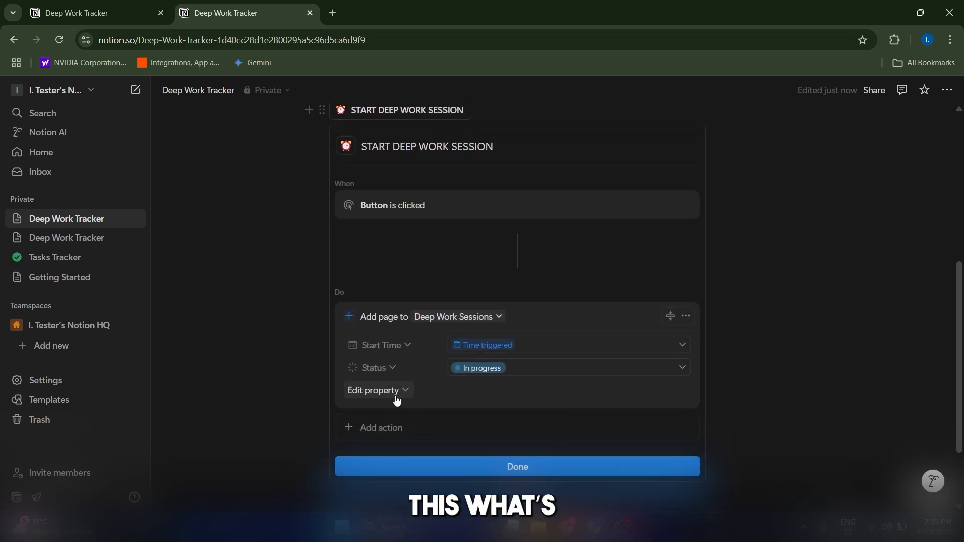
click(548, 462)
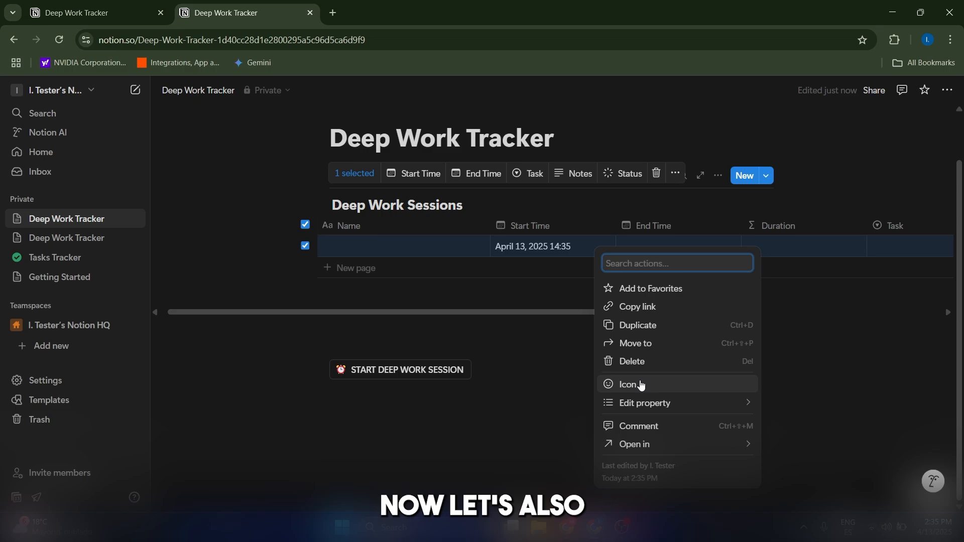
- Delete the existing row from the Deep Work Sessions table and insert a new button block below the START DEEP WORK SESSION button
click(630, 362)
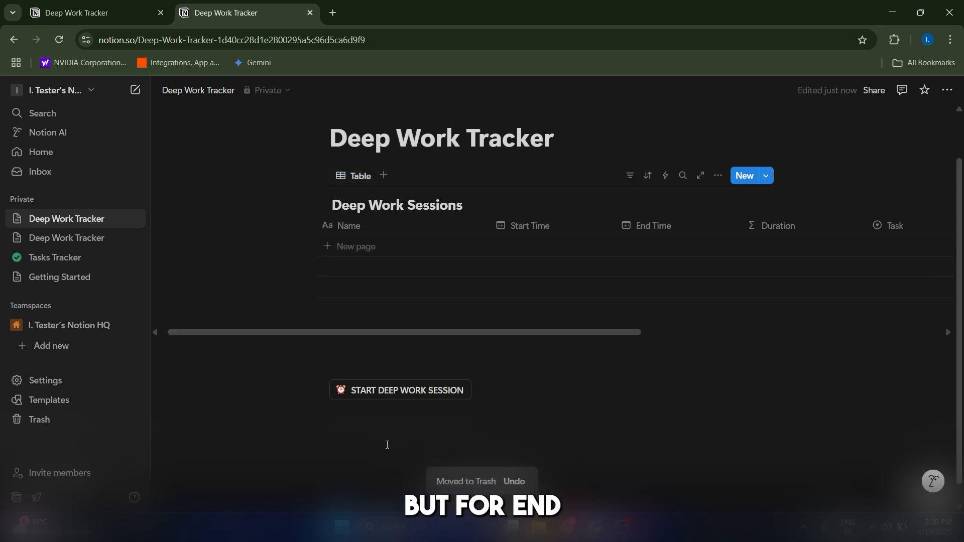
scroll(381, 427, down, 1)
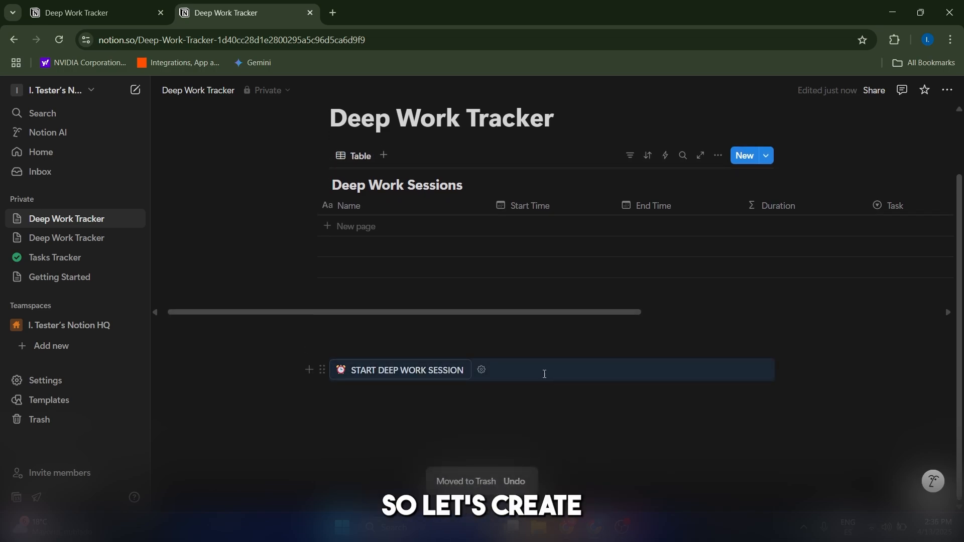
click(561, 422)
text(/but)
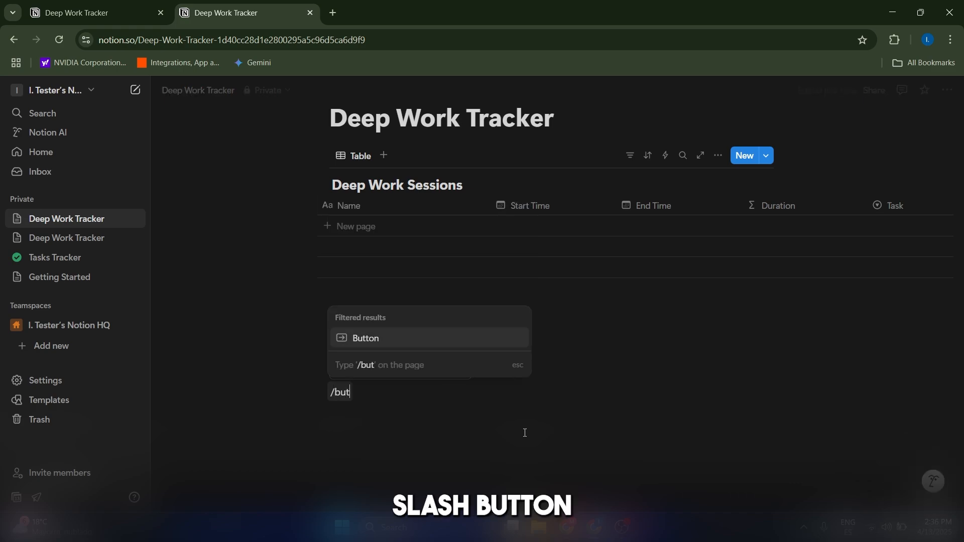
click(378, 336)
- Name the new button "END DEEP WORK SESSION" and give it the zzz emoji as its icon
text(END DEE)
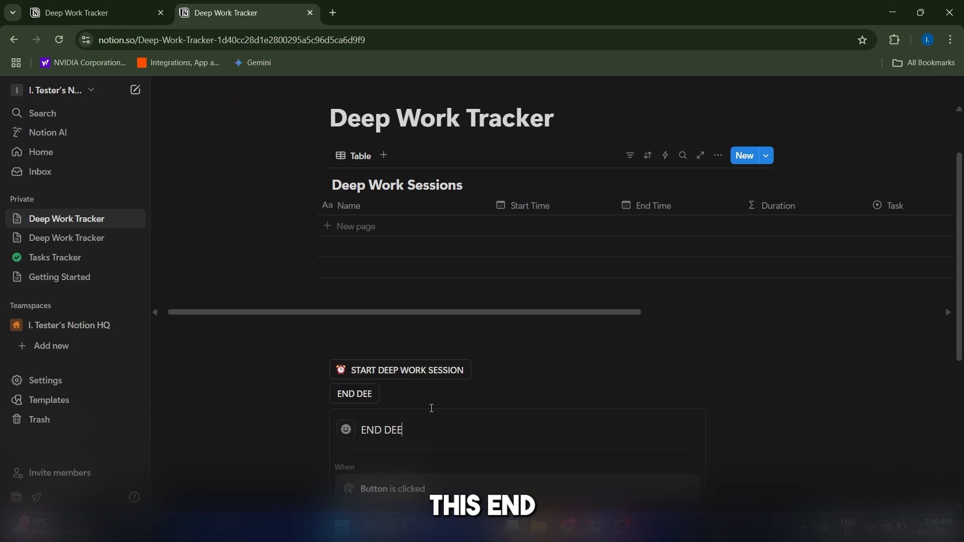
text(P WORK SESSION)
click(346, 430)
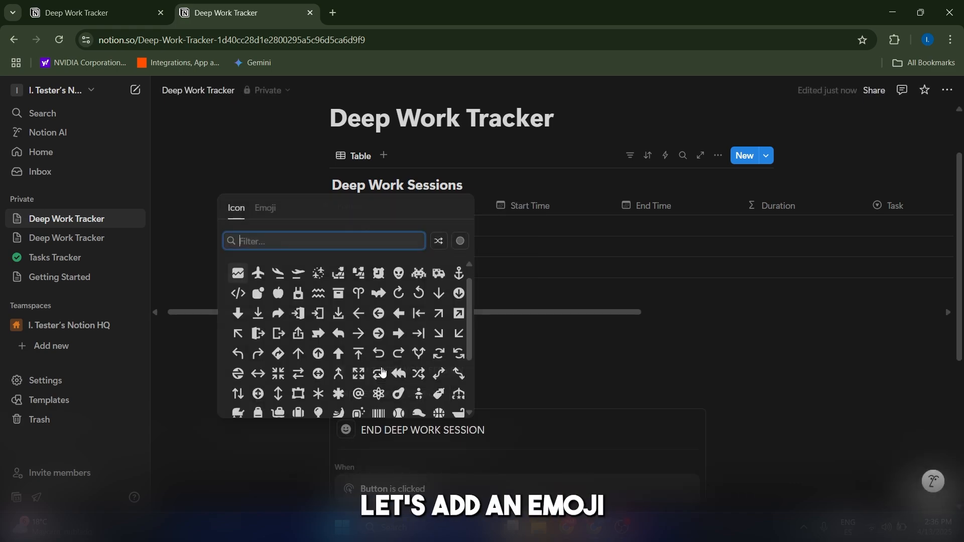
click(265, 208)
text(zzz)
click(238, 272)
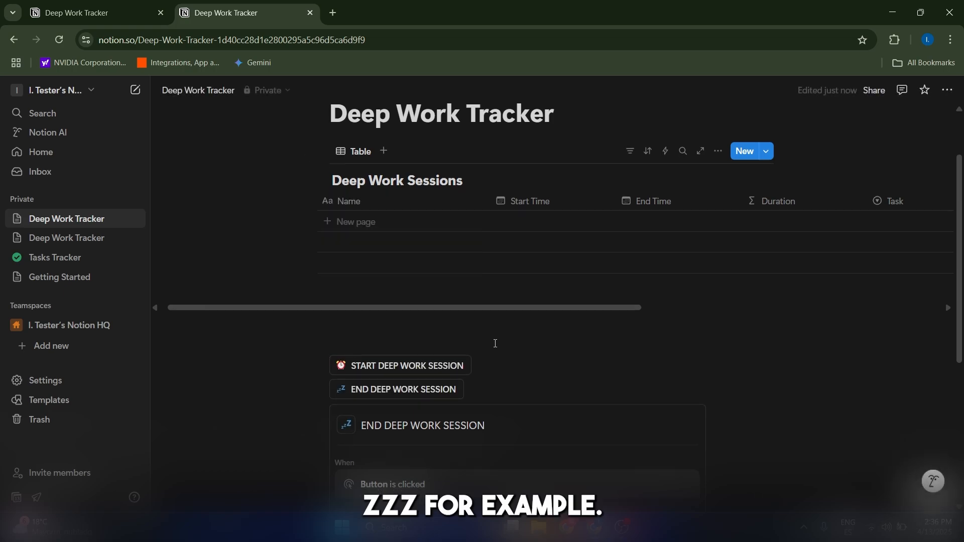
- Add an action to the END DEEP WORK SESSION button that edits pages in the Deep Work Sessions database
scroll(363, 401, down, 4)
click(363, 397)
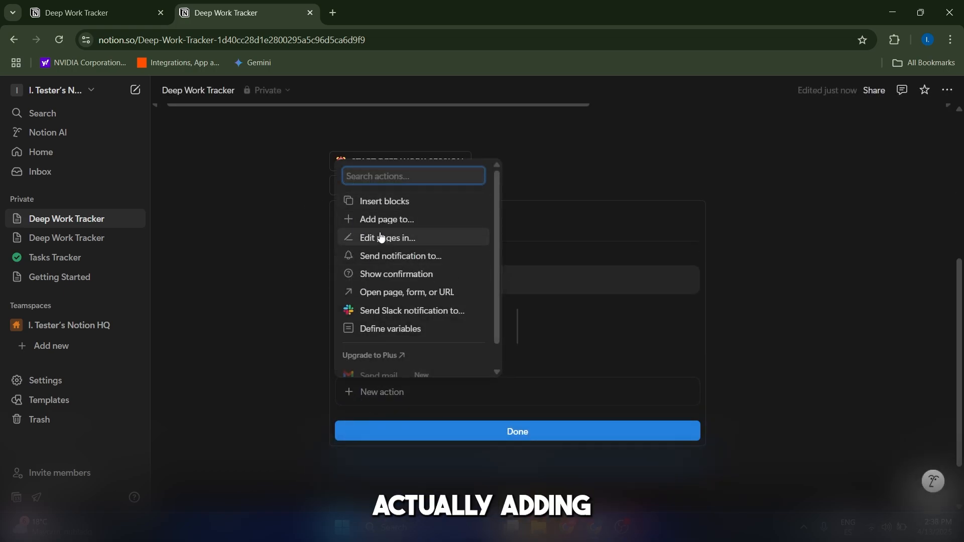
click(395, 240)
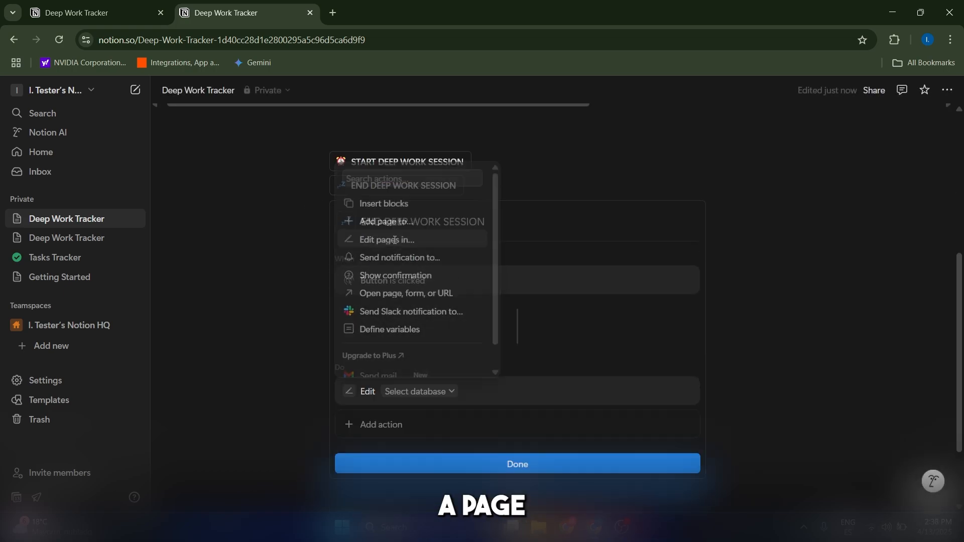
scroll(462, 301, down, 2)
click(438, 292)
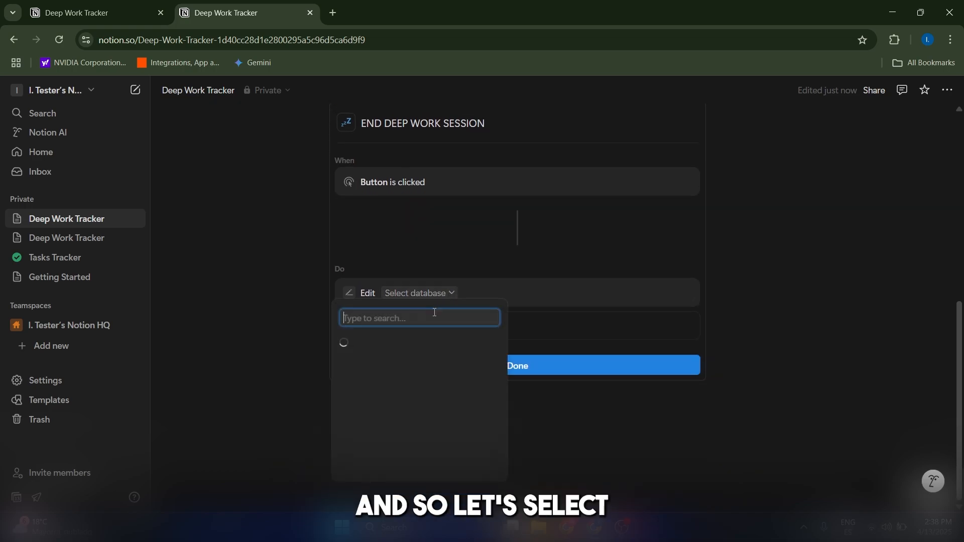
click(406, 366)
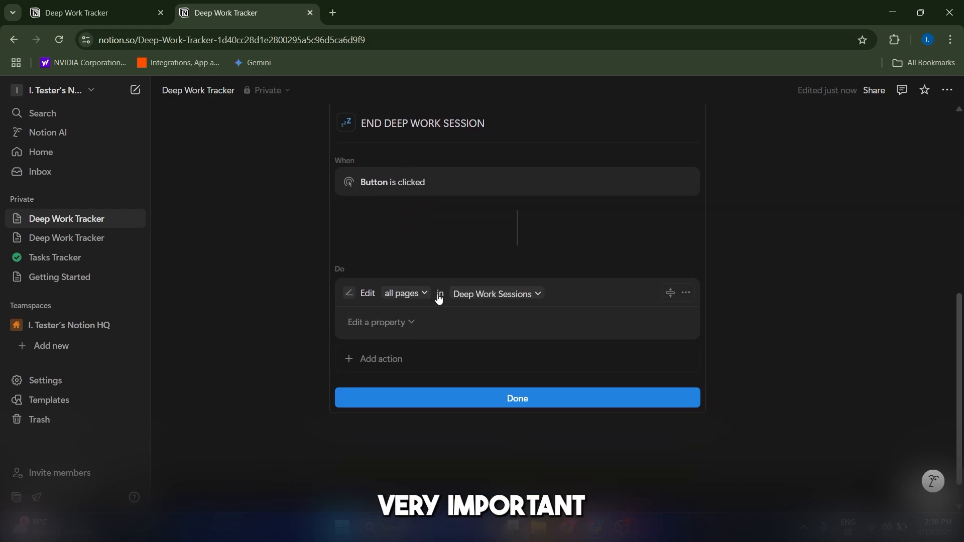
click(599, 397)
drag(598, 396, 564, 333)
- Limit the edit action to pages that match a filter on the Status property instead of all pages
scroll(563, 333, down, 8)
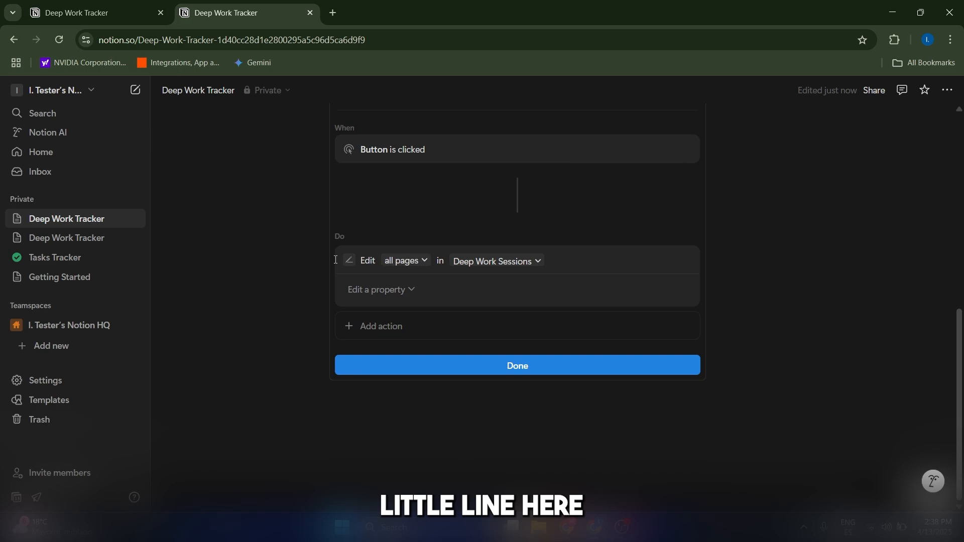
click(416, 261)
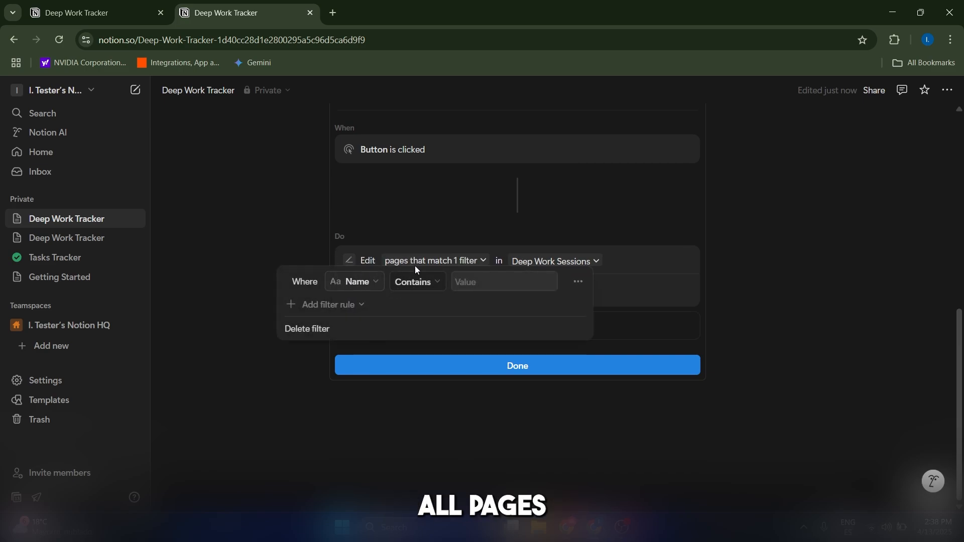
click(448, 248)
click(470, 261)
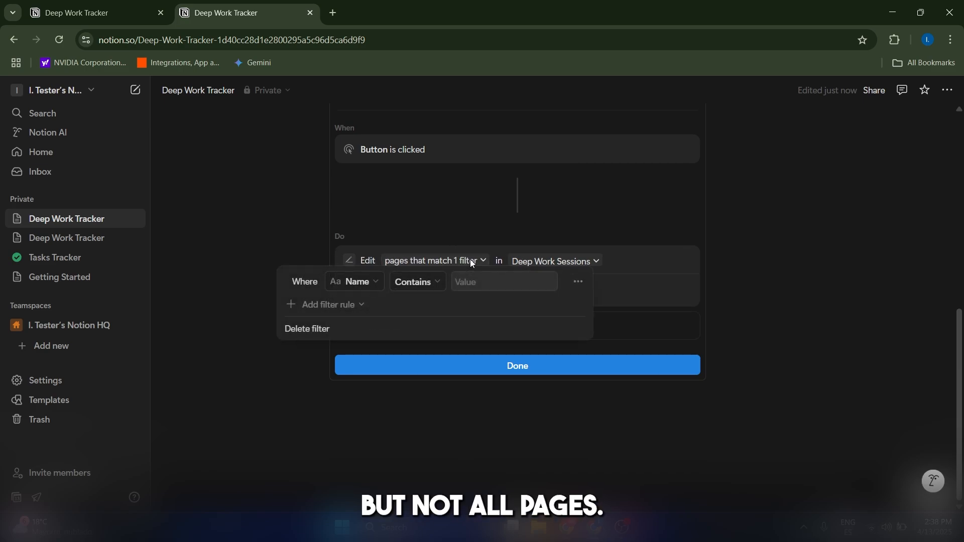
click(379, 284)
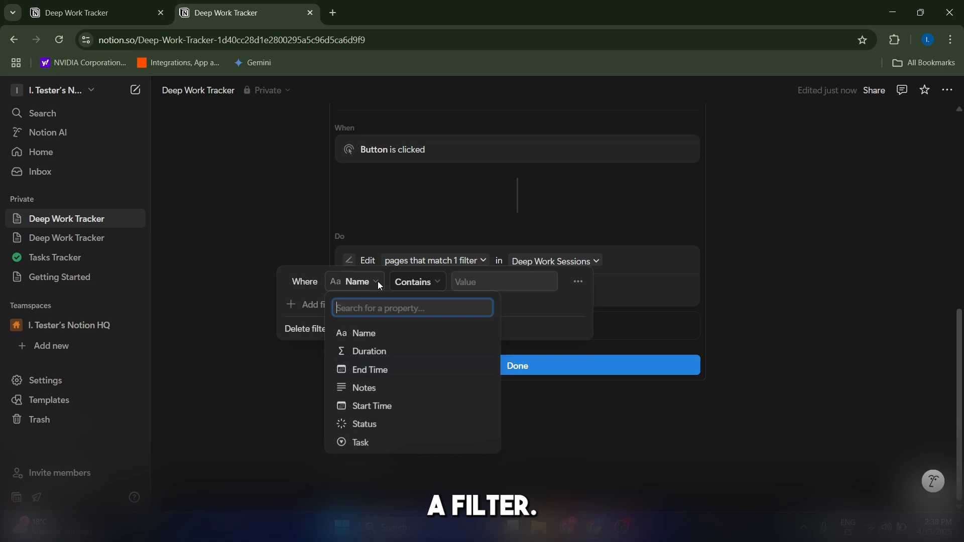
click(365, 425)
click(465, 281)
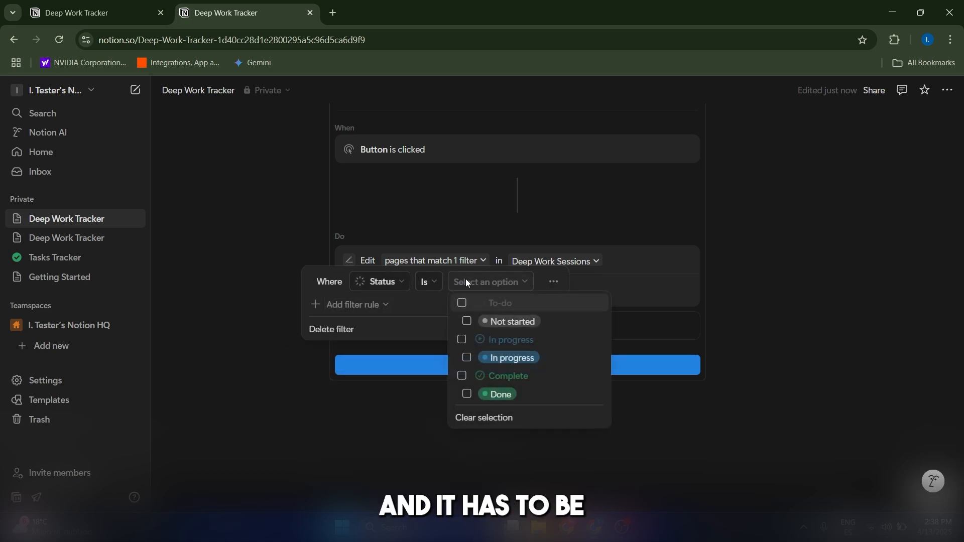
click(587, 271)
click(201, 361)
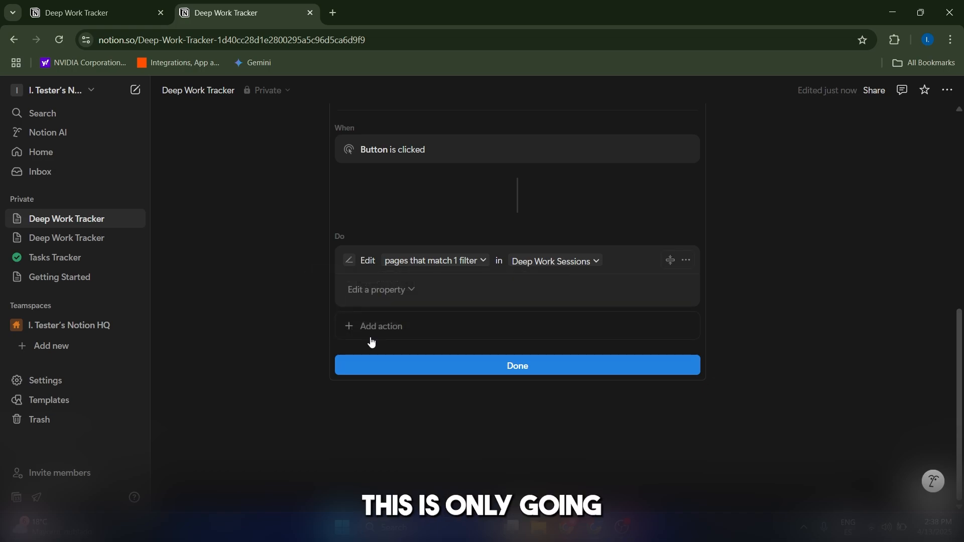
click(468, 260)
click(633, 303)
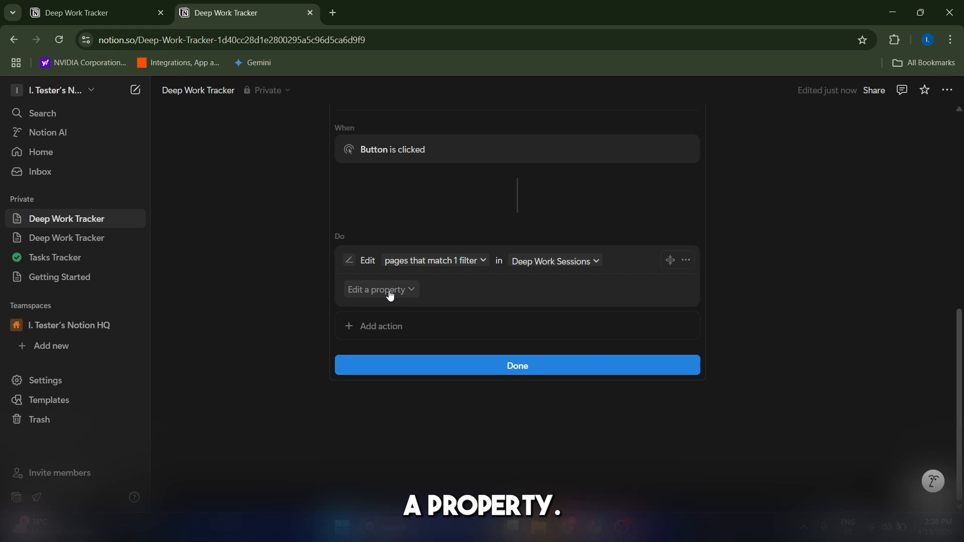
- Make the edit action set the End Time property to Time triggered
click(391, 293)
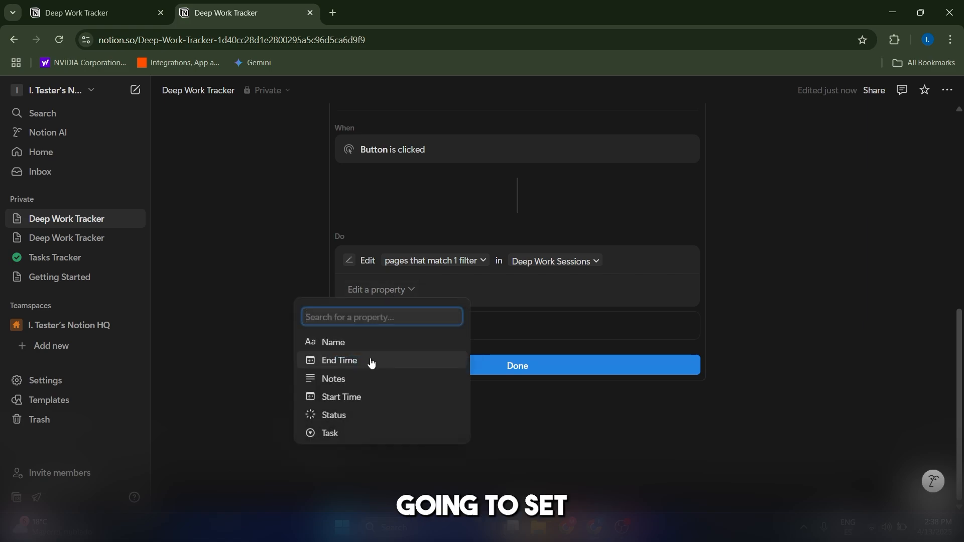
click(372, 361)
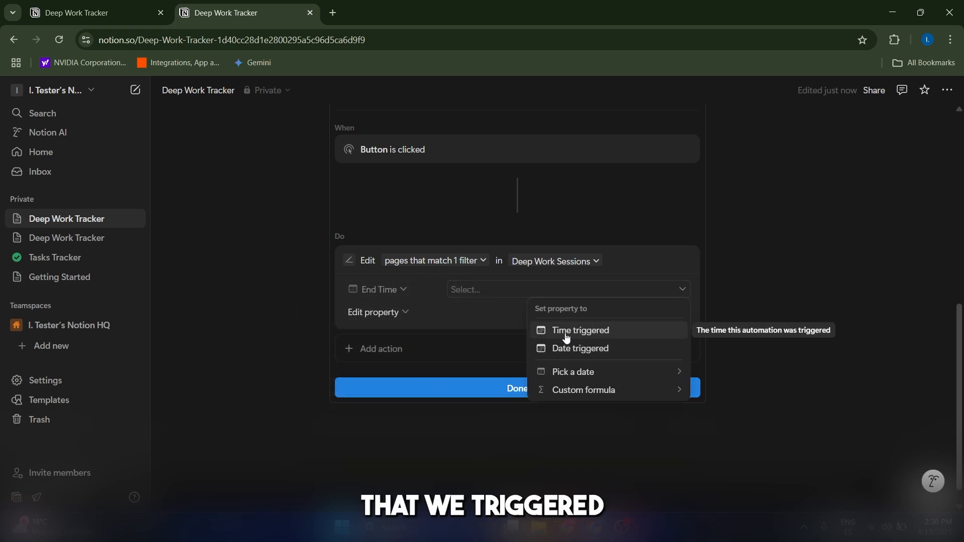
click(566, 330)
- Make the edit action also set Status to Done, and save the END DEEP WORK SESSION button
click(390, 314)
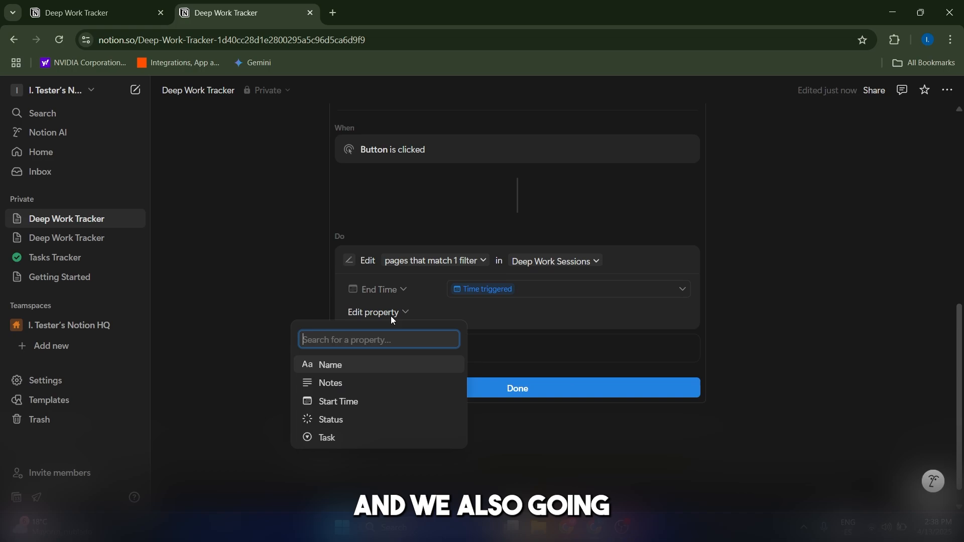
click(349, 418)
click(516, 316)
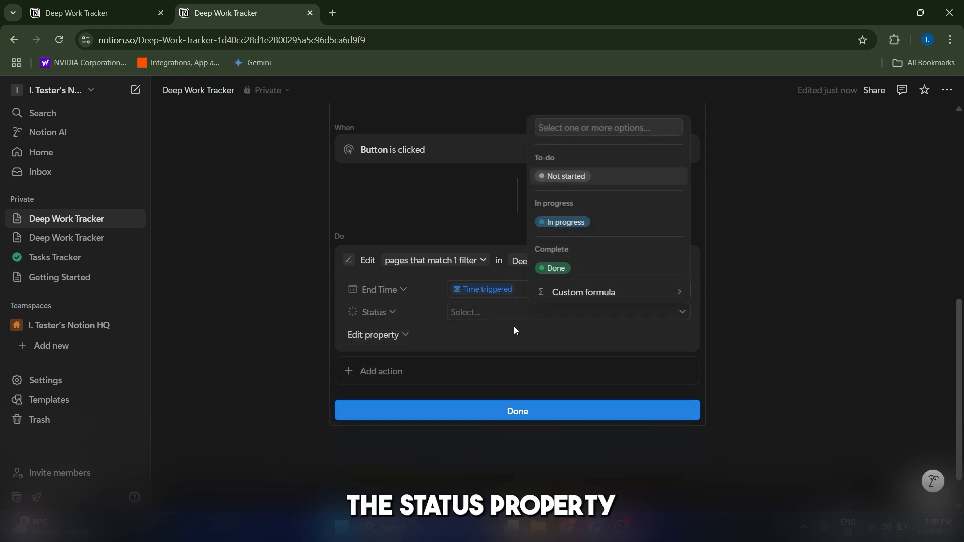
click(556, 269)
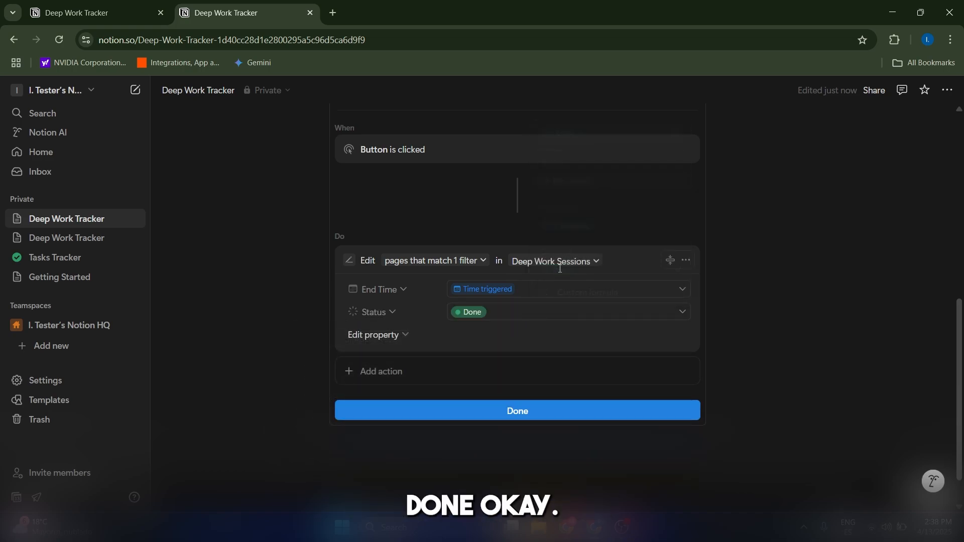
click(540, 419)
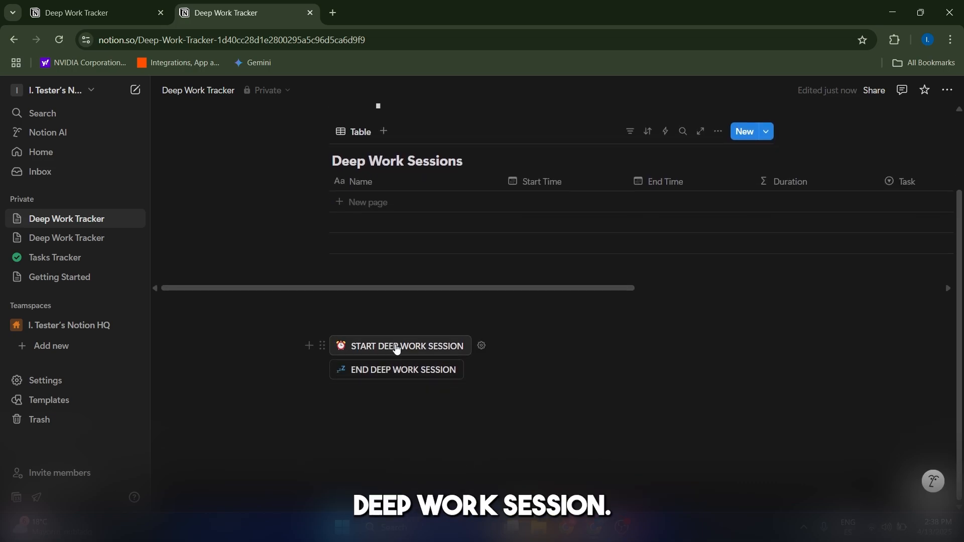
- Start a new deep work session with the start button and name its database entry "Coding for company"
click(396, 347)
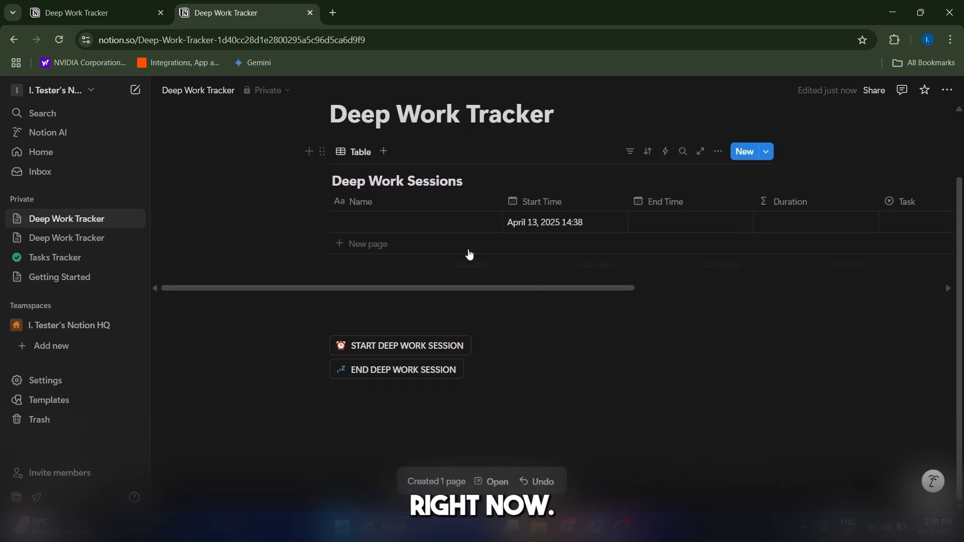
click(409, 218)
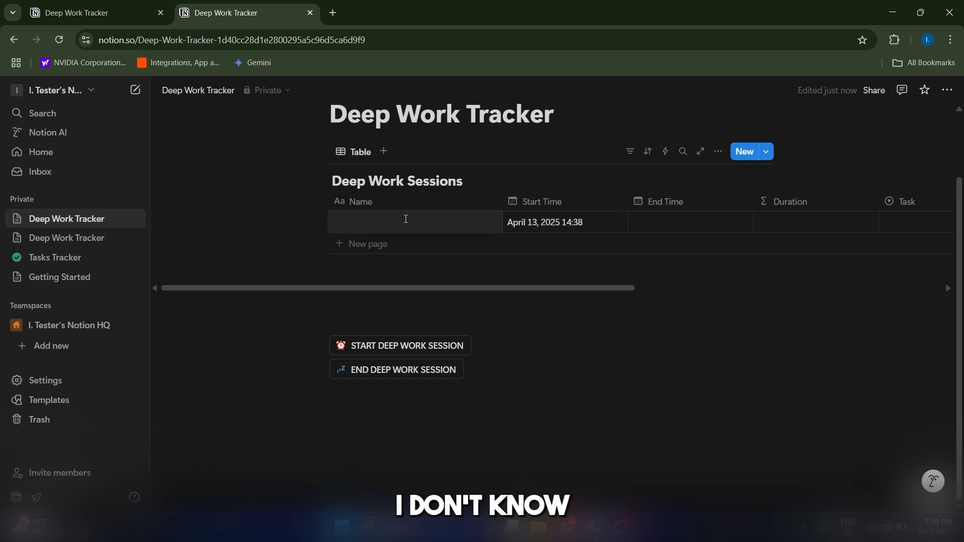
text(Coding for compan)
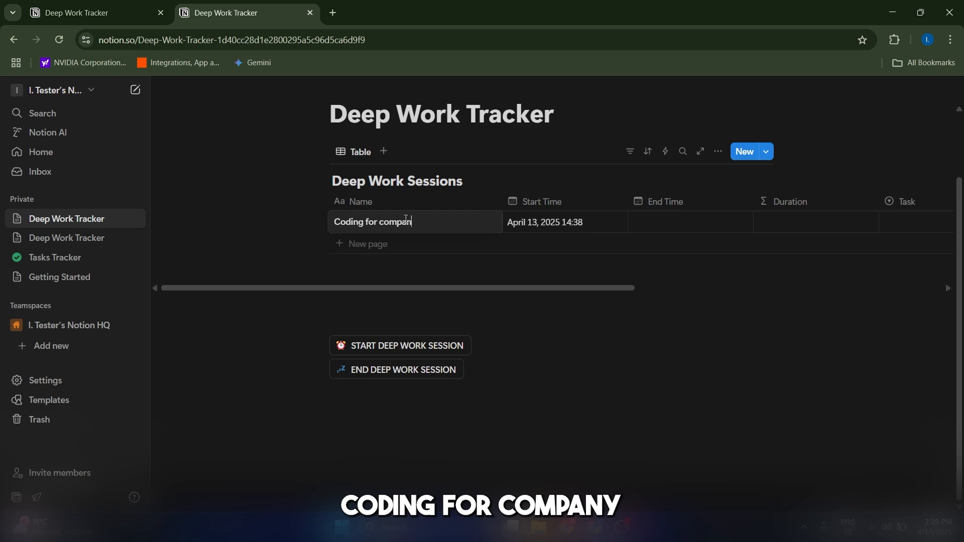
text(y)
- Set the new session's Task to Coding and enter "Just learning how to code" in its Notes
scroll(630, 281, right, 5)
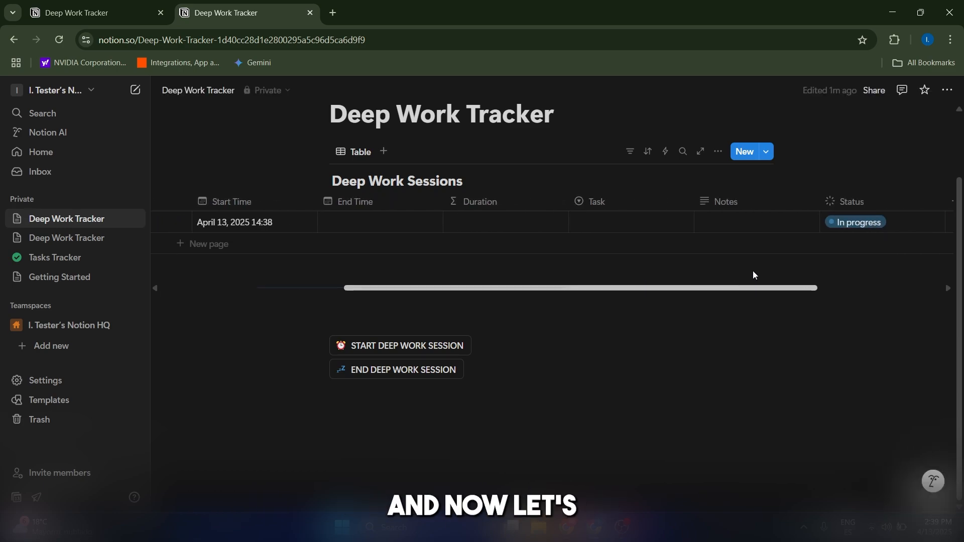
click(575, 216)
click(577, 262)
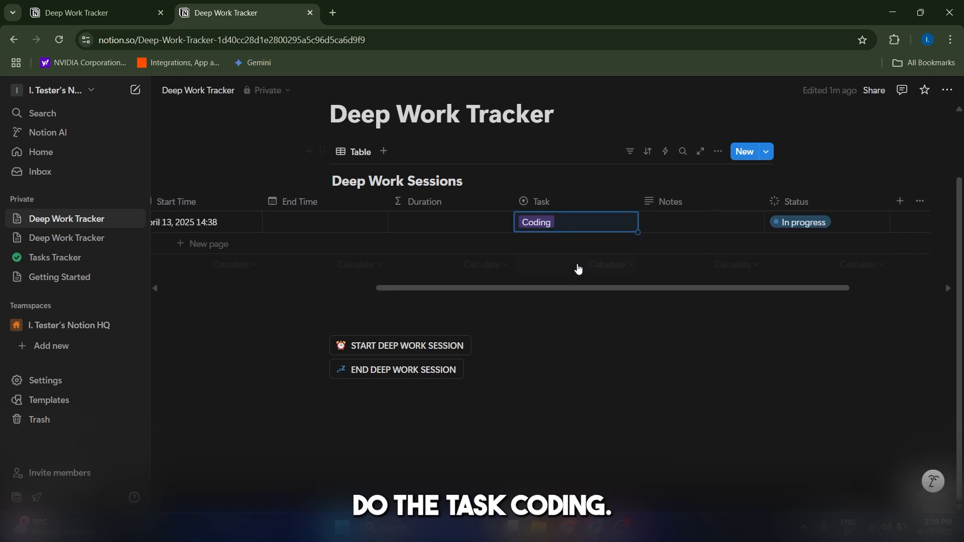
click(669, 225)
text(Ju)
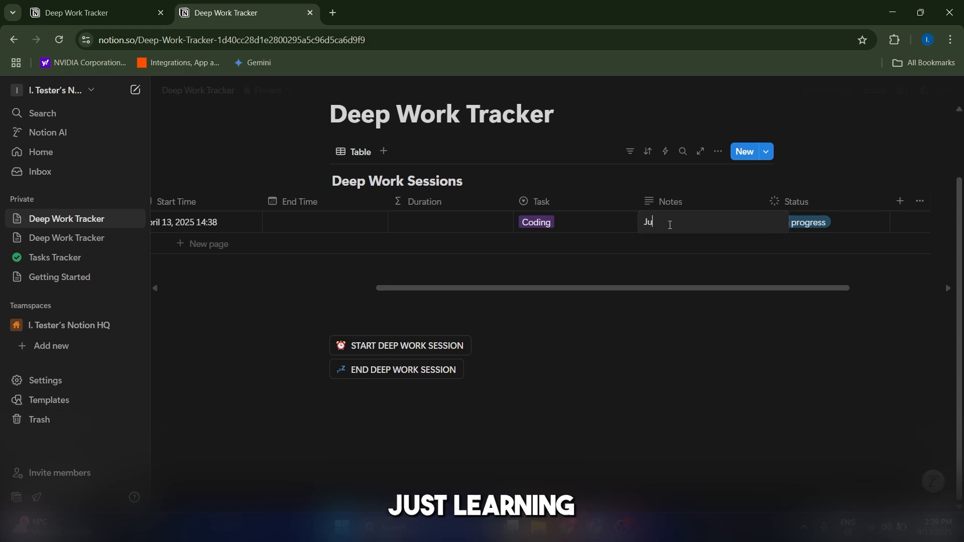
text(st learning how)
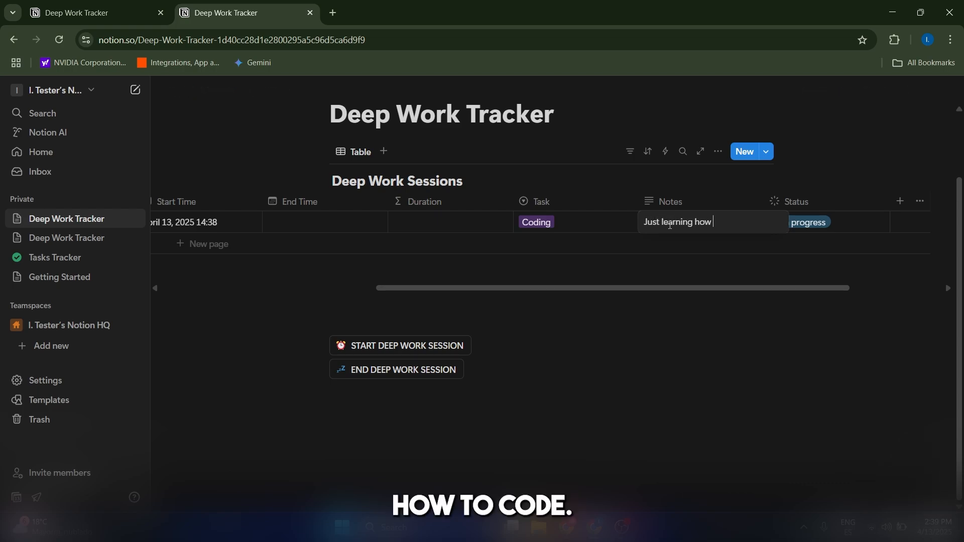
text( to code)
- End the running deep work session with the end button and check the entry's End Time, Duration and Status
scroll(493, 280, left, 10)
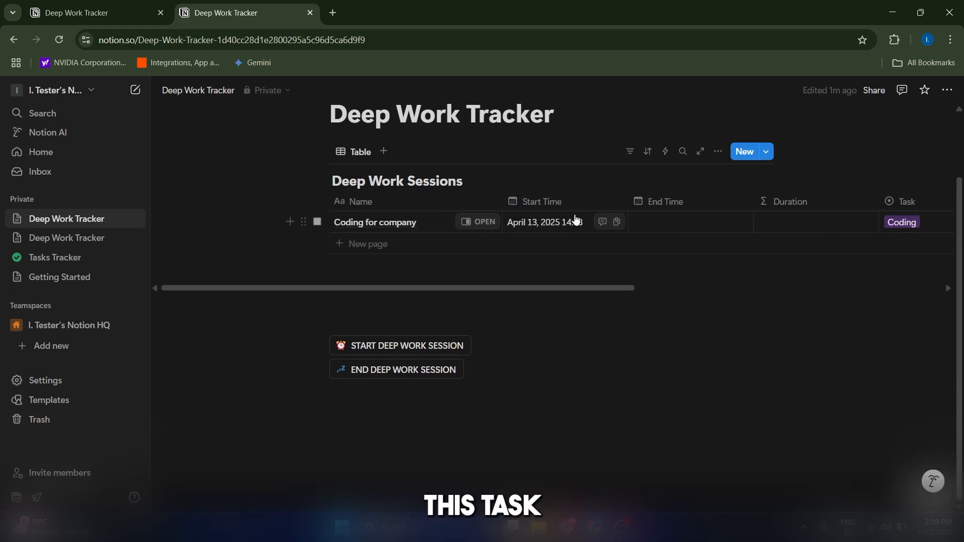
click(397, 374)
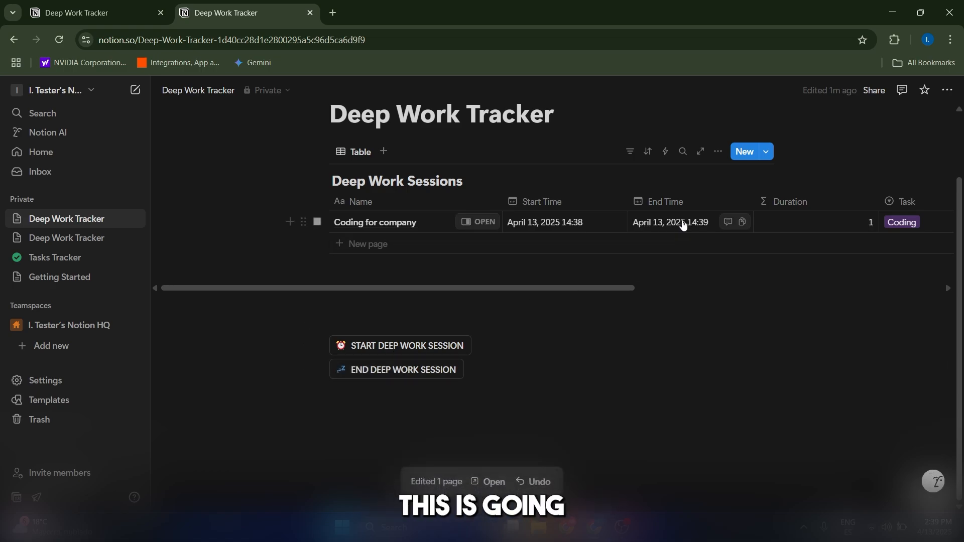
scroll(702, 271, right, 4)
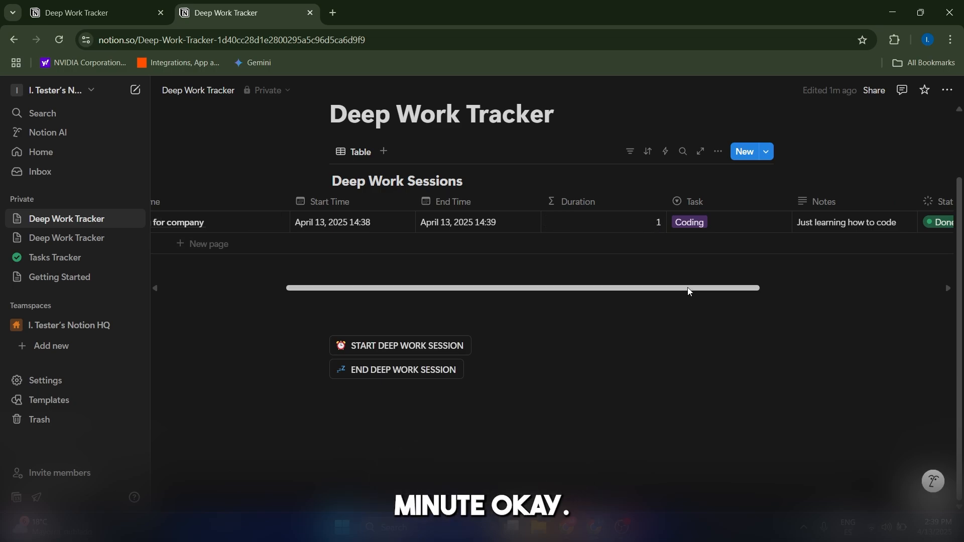
drag(687, 287, 863, 296)
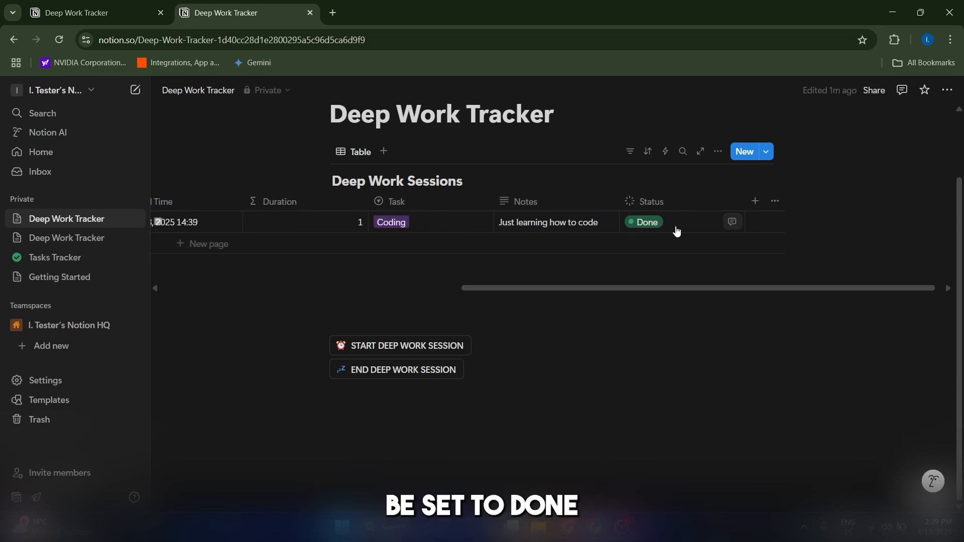
drag(639, 287, 411, 309)
scroll(636, 317, up, 2)
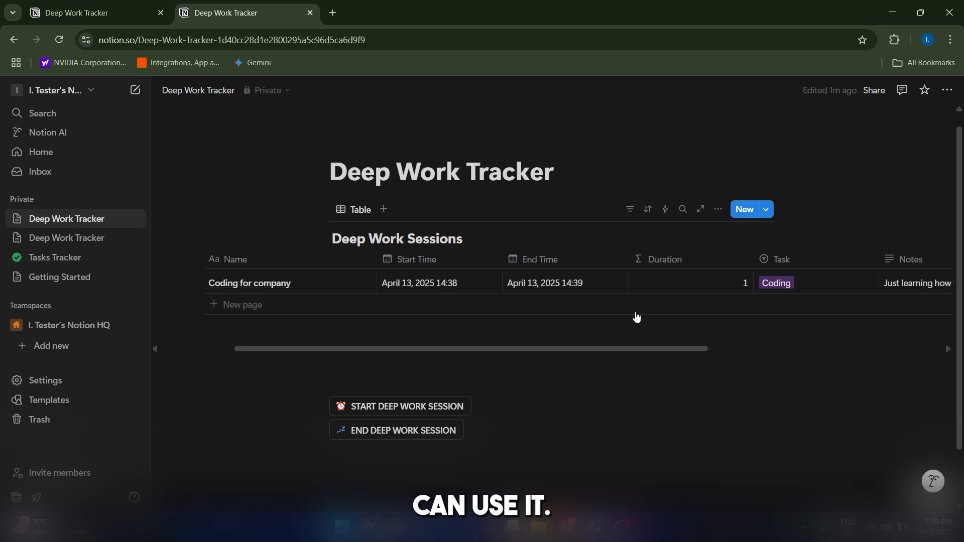
scroll(477, 458, down, 2)
scroll(528, 428, up, 2)
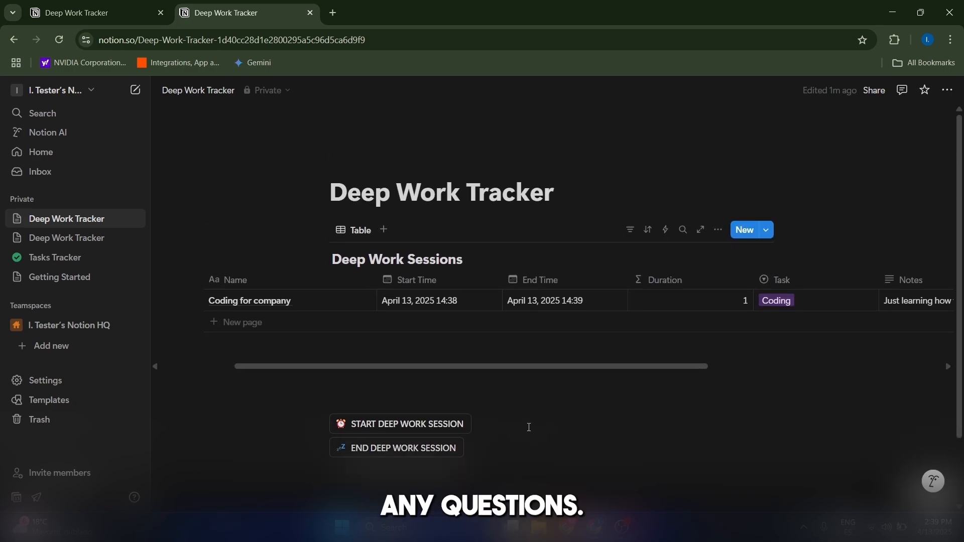